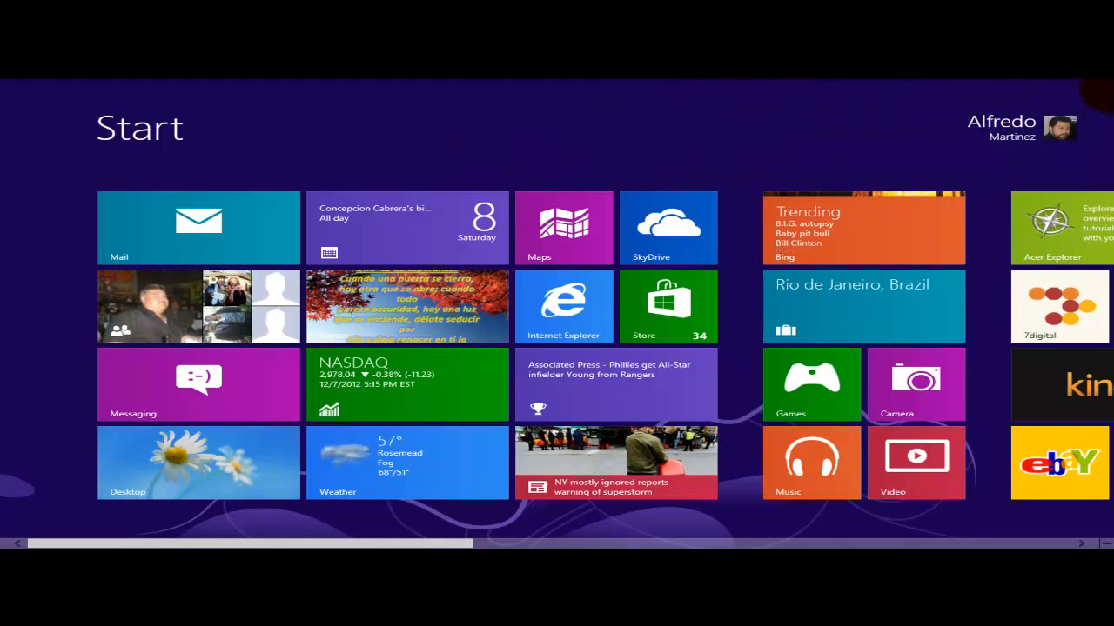
mouse_move(1106, 96)
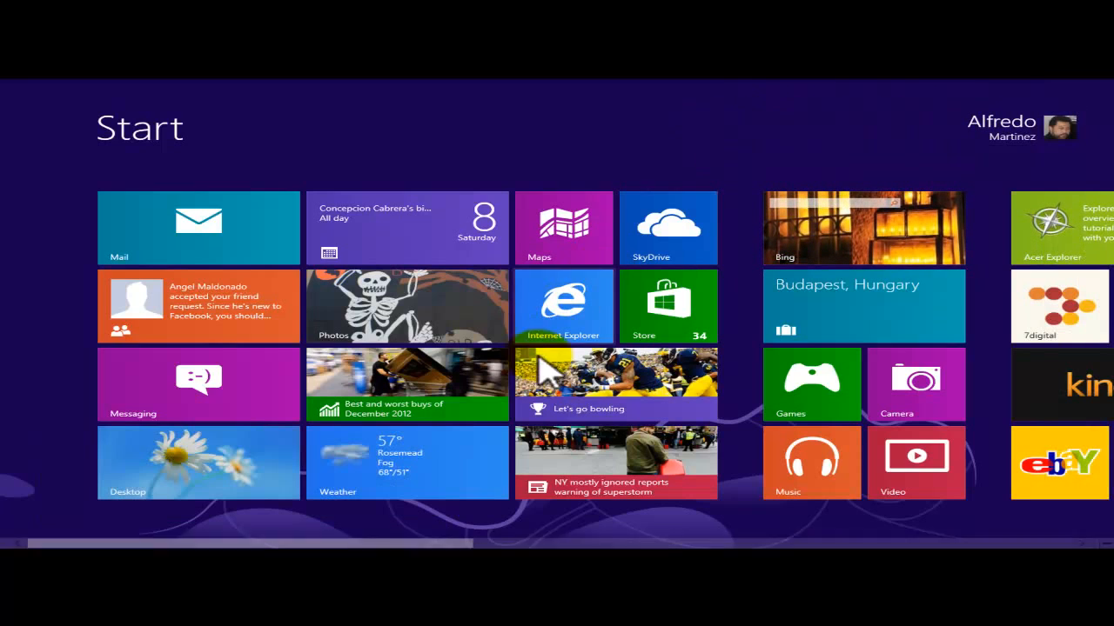
click(246, 467)
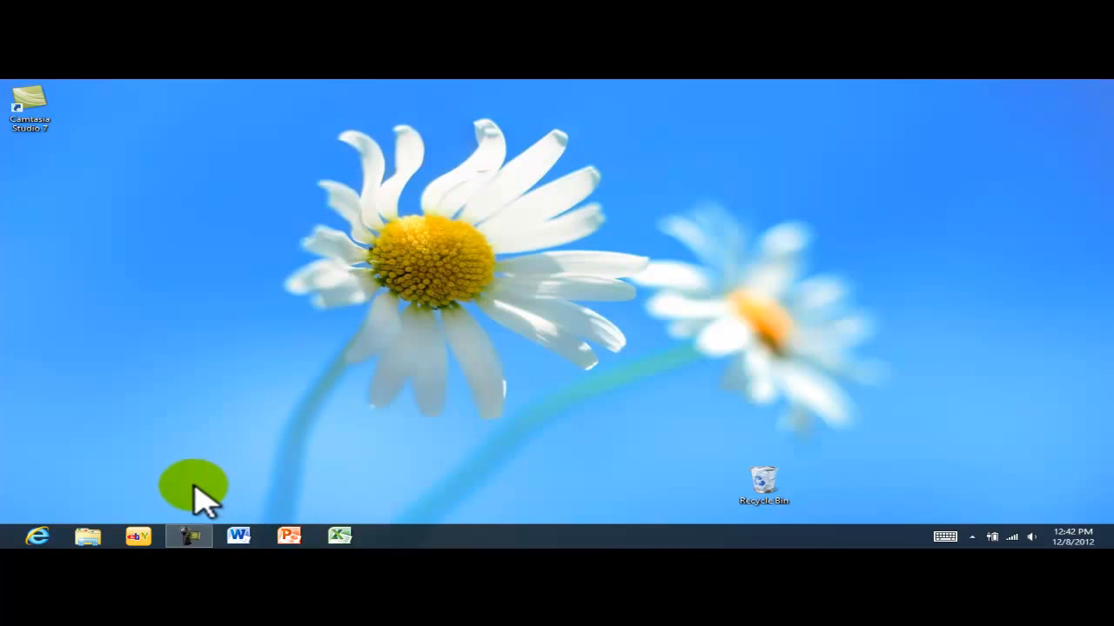
key(super)
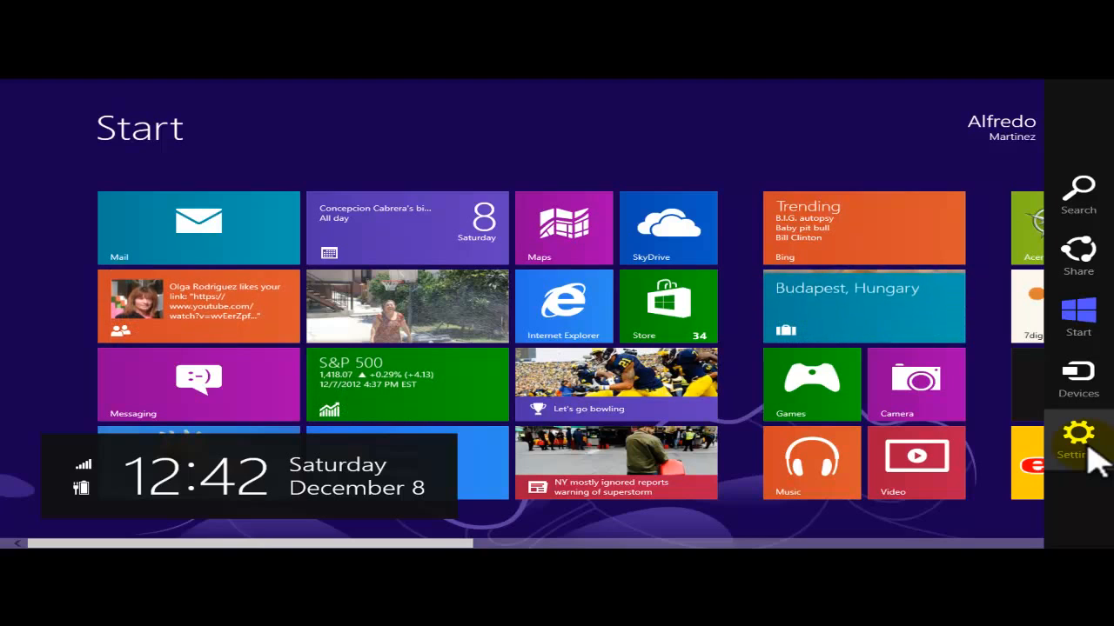
- Search the apps for "control" and pin Control Panel to the Start screen
click(1086, 198)
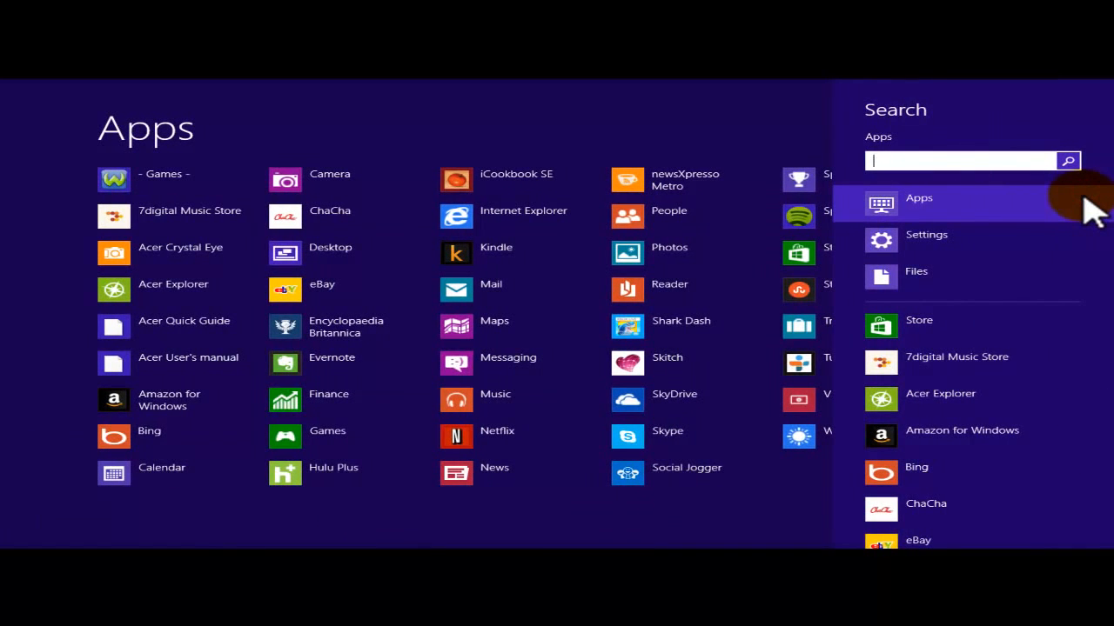
text(control)
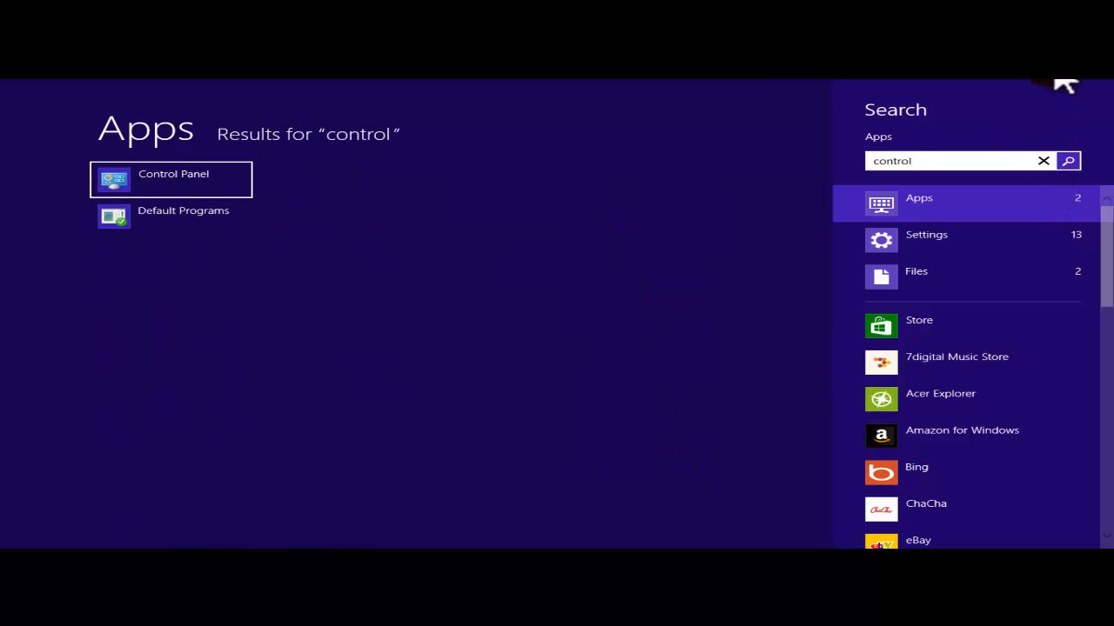
right_click(196, 186)
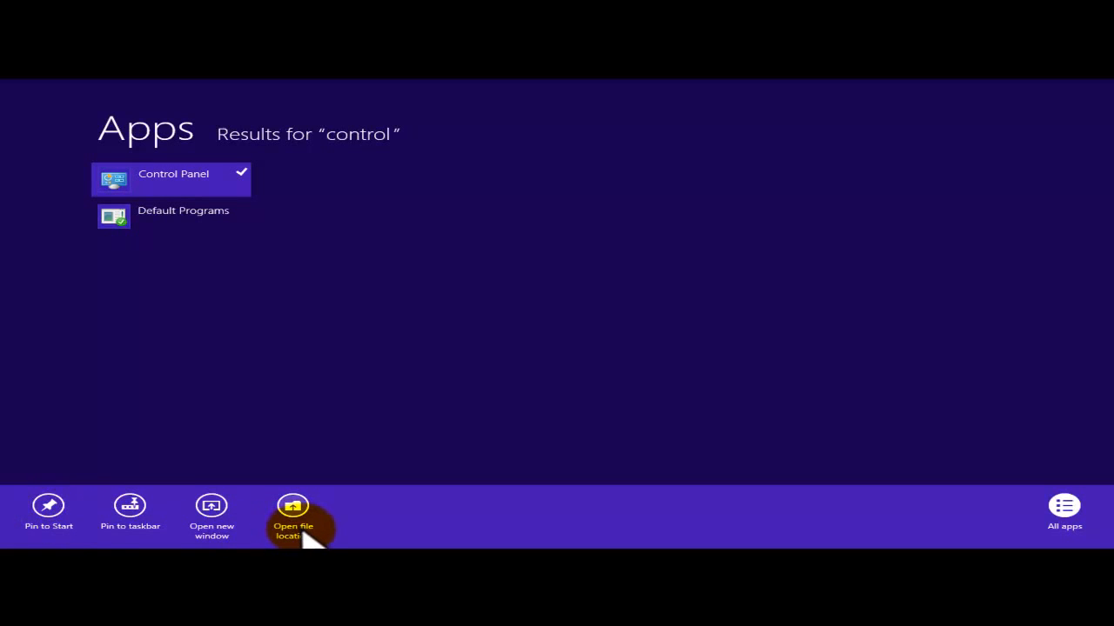
click(48, 512)
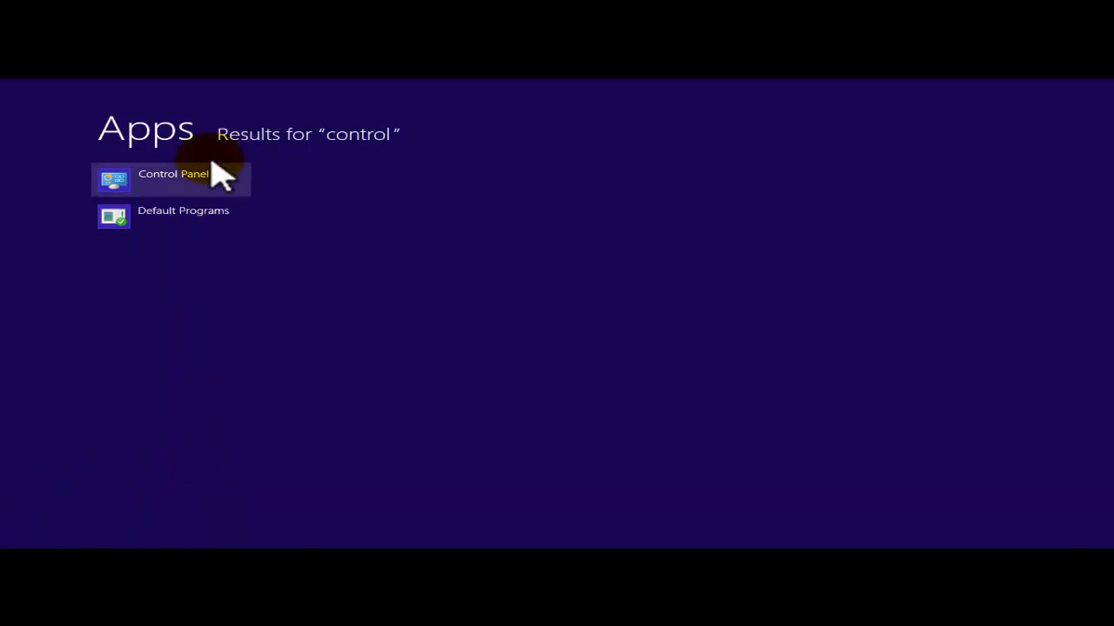
- Open Control Panel from the search results to view its categories, and close its window
click(161, 196)
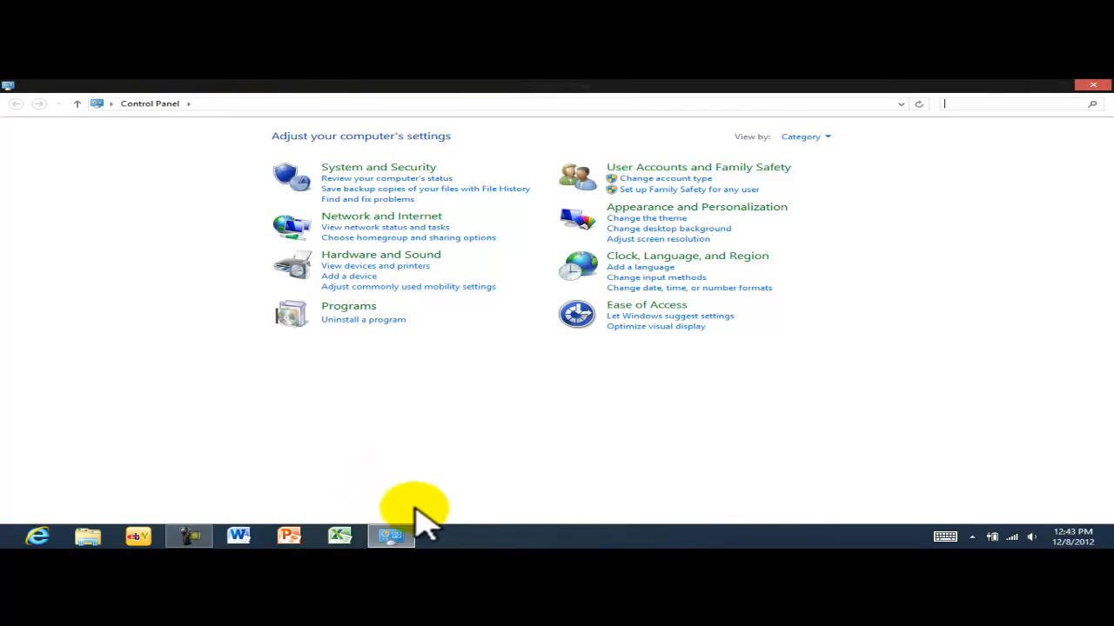
mouse_move(391, 540)
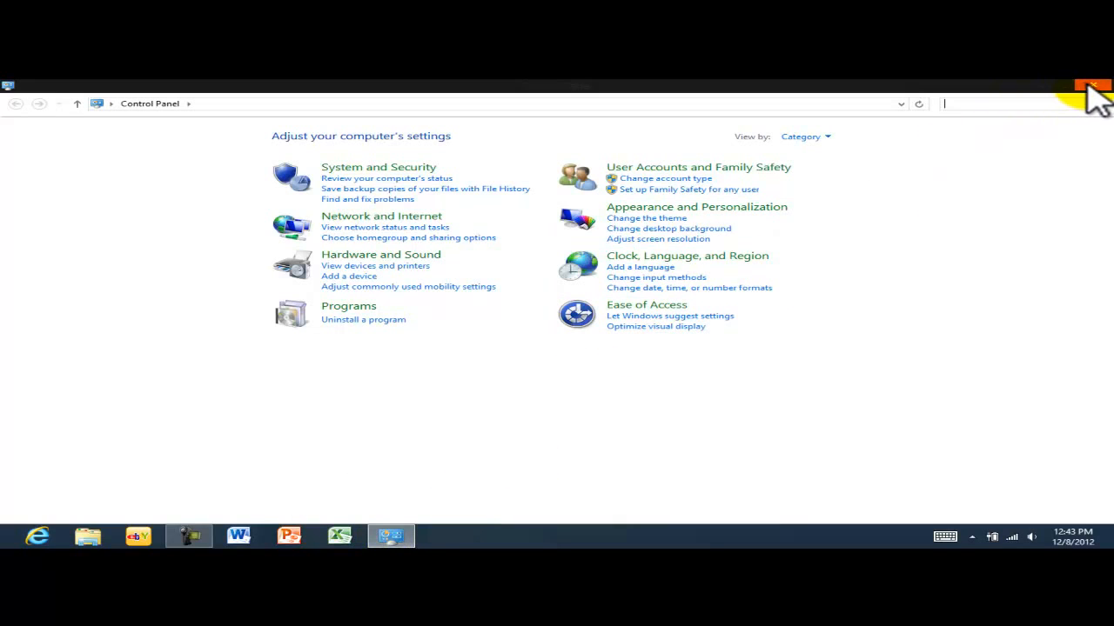
click(1093, 86)
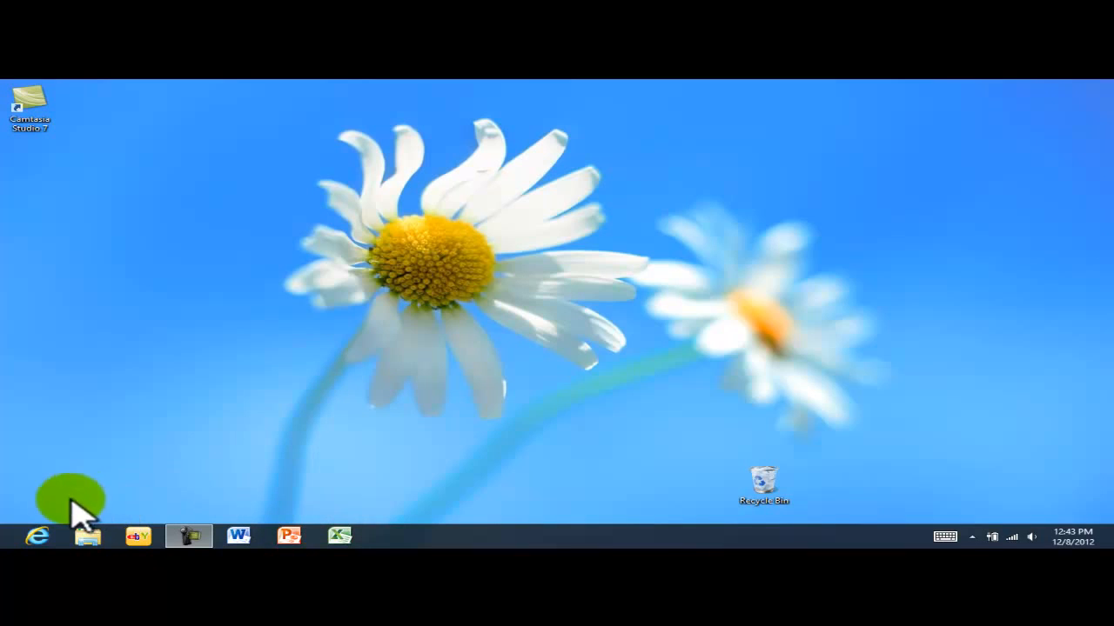
- Search the apps for "control" again from the Start screen and pin Control Panel to the taskbar
key(super)
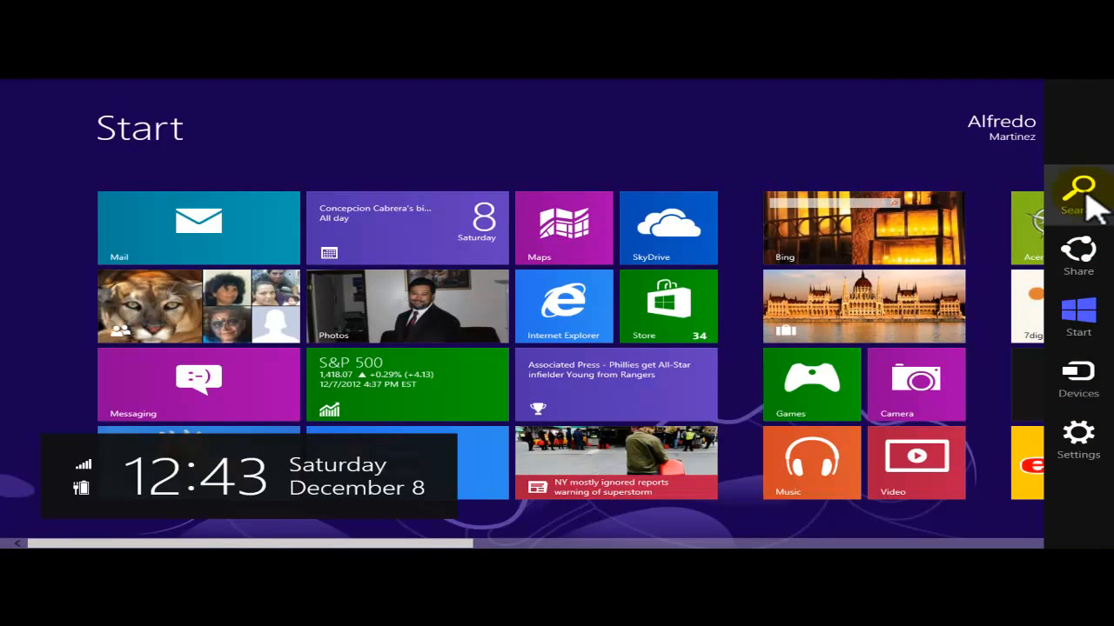
click(1079, 193)
text(c)
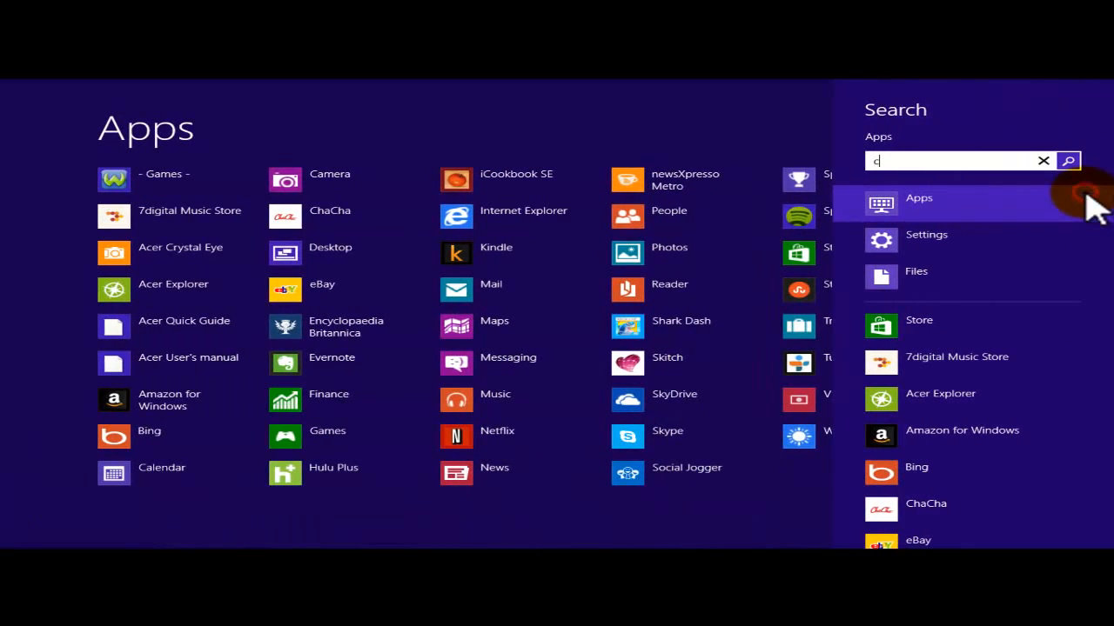
text(ontrol)
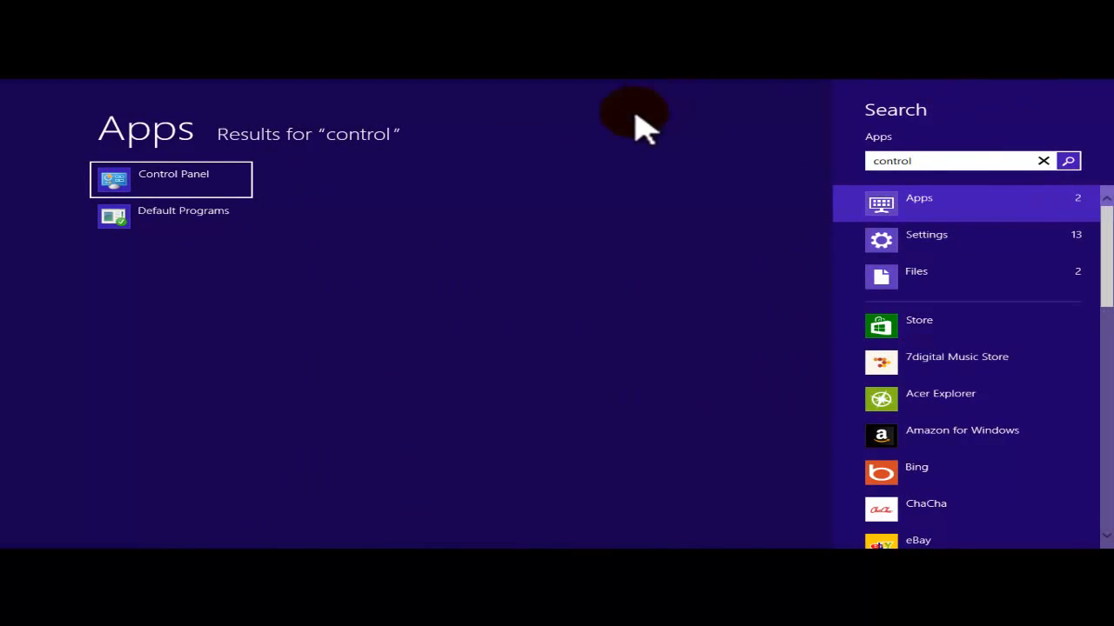
right_click(194, 189)
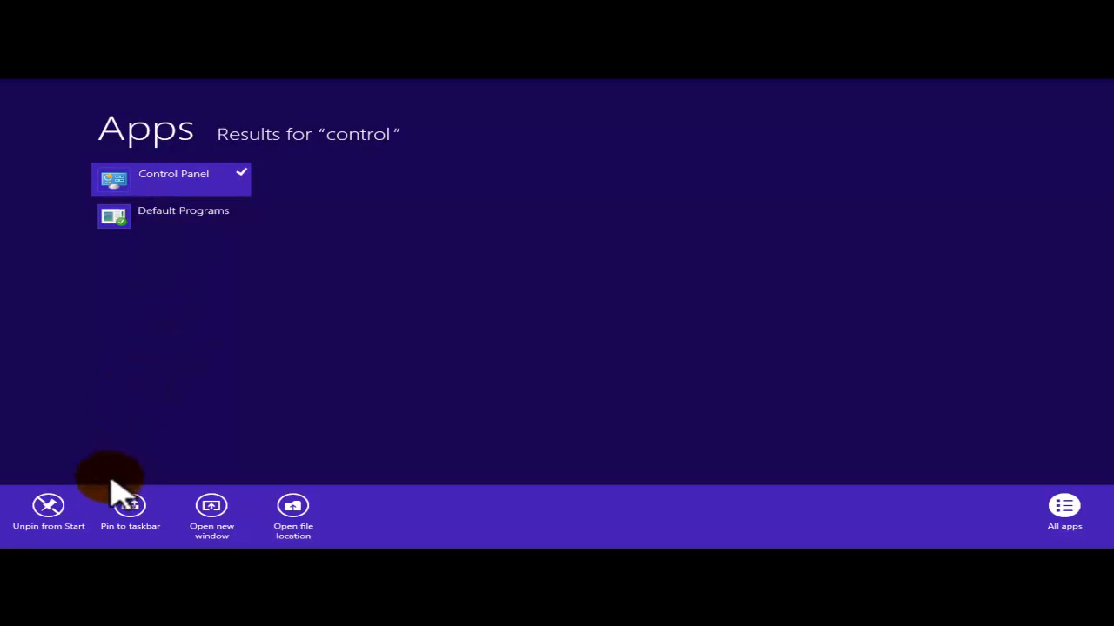
click(51, 520)
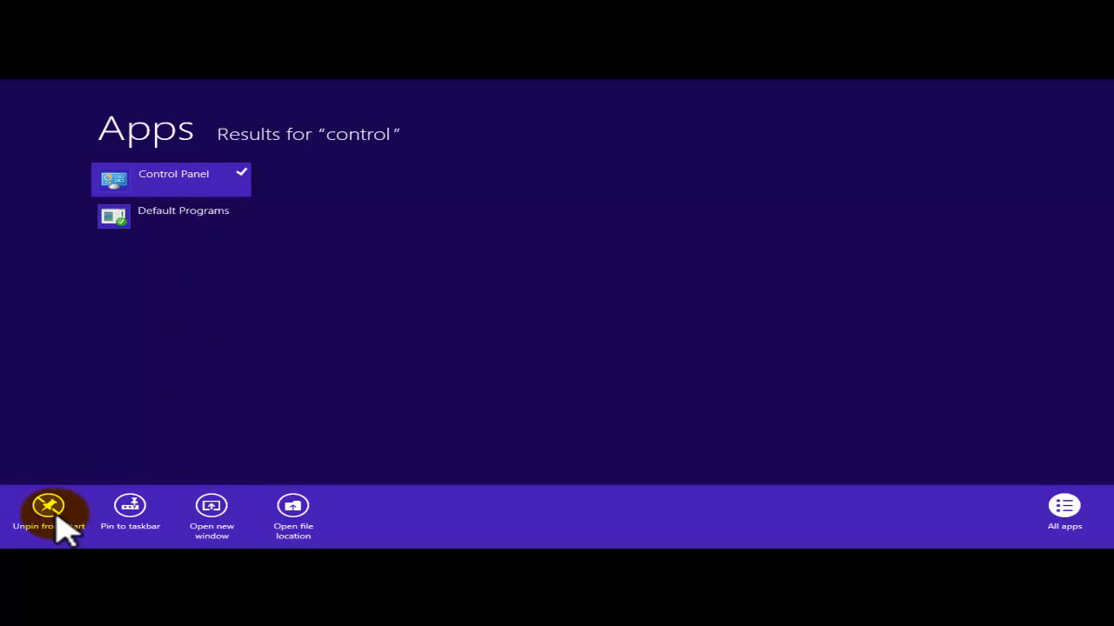
click(130, 521)
- Open Control Panel's file location, send a shortcut of it to the desktop, and close the folder window
right_click(166, 178)
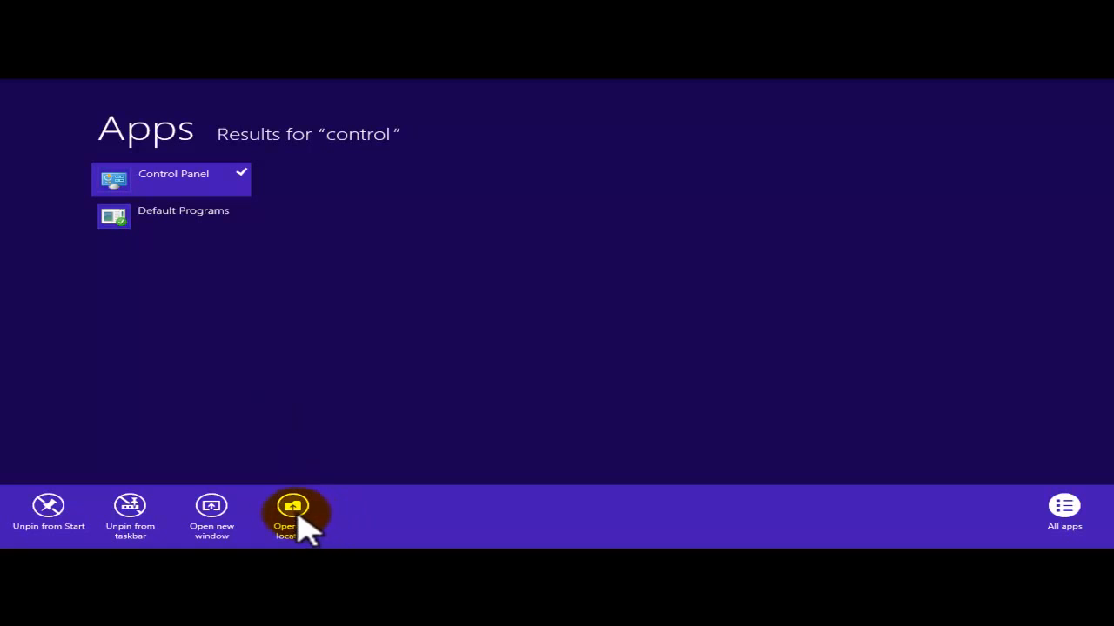
click(294, 518)
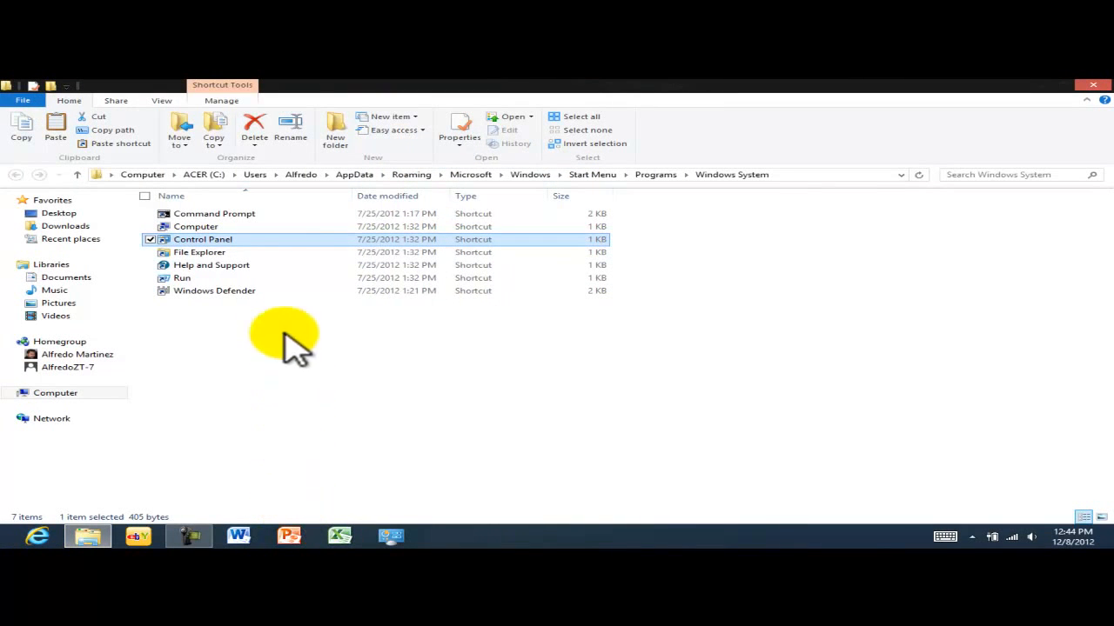
right_click(214, 238)
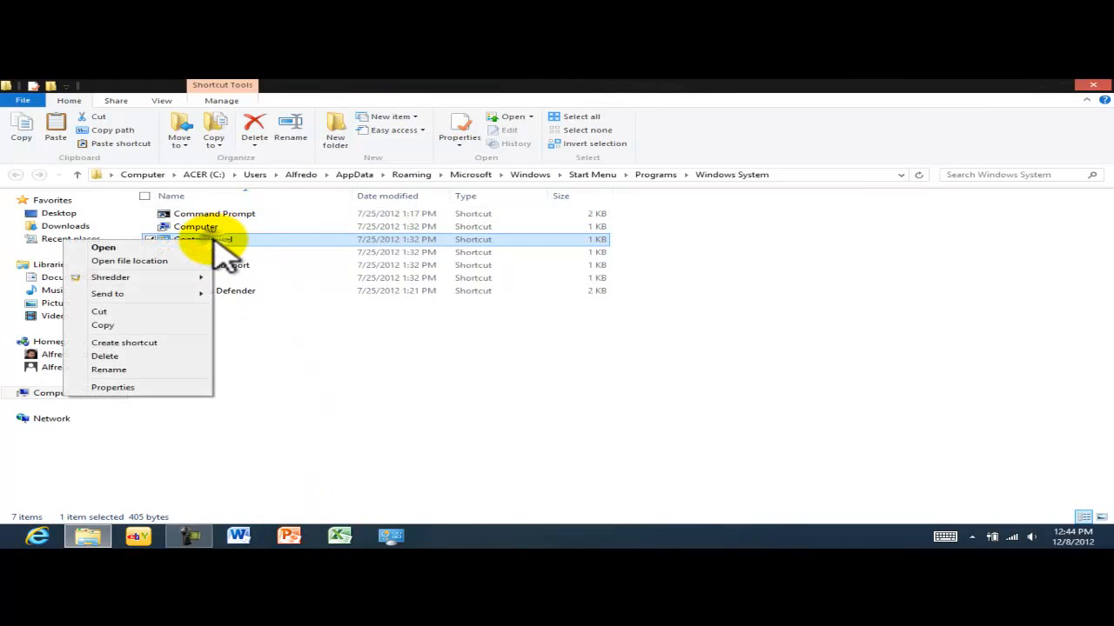
mouse_move(160, 294)
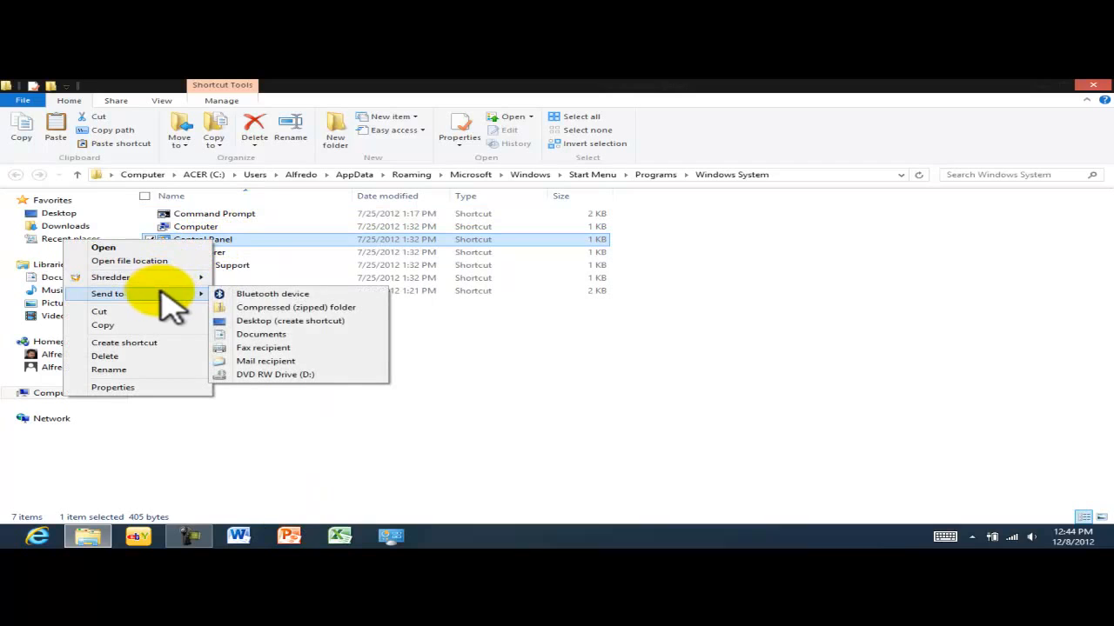
click(280, 321)
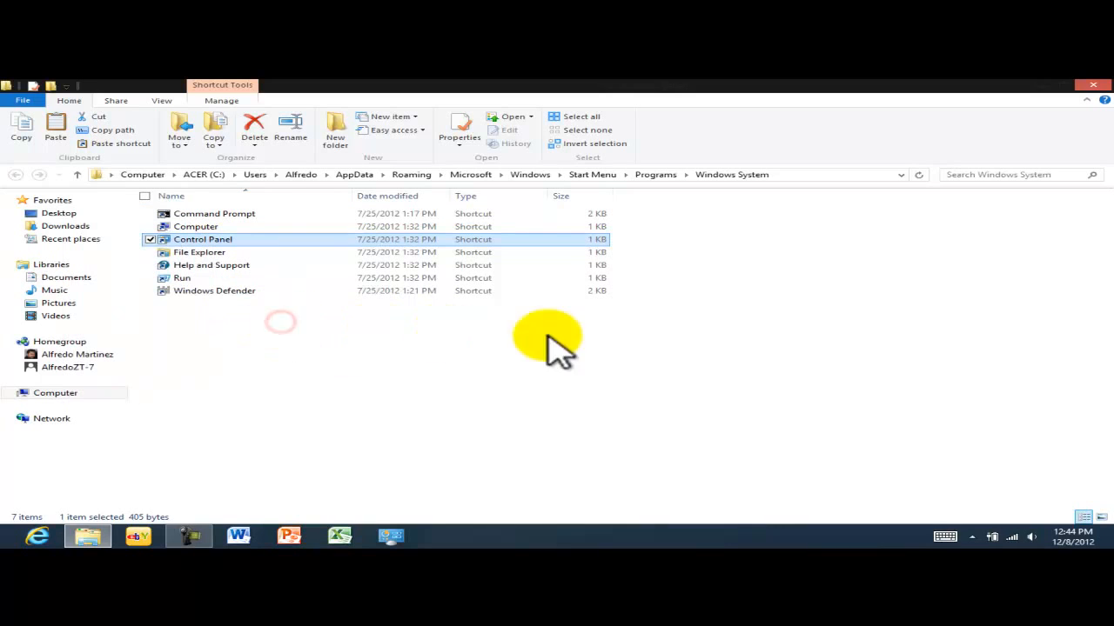
click(1093, 87)
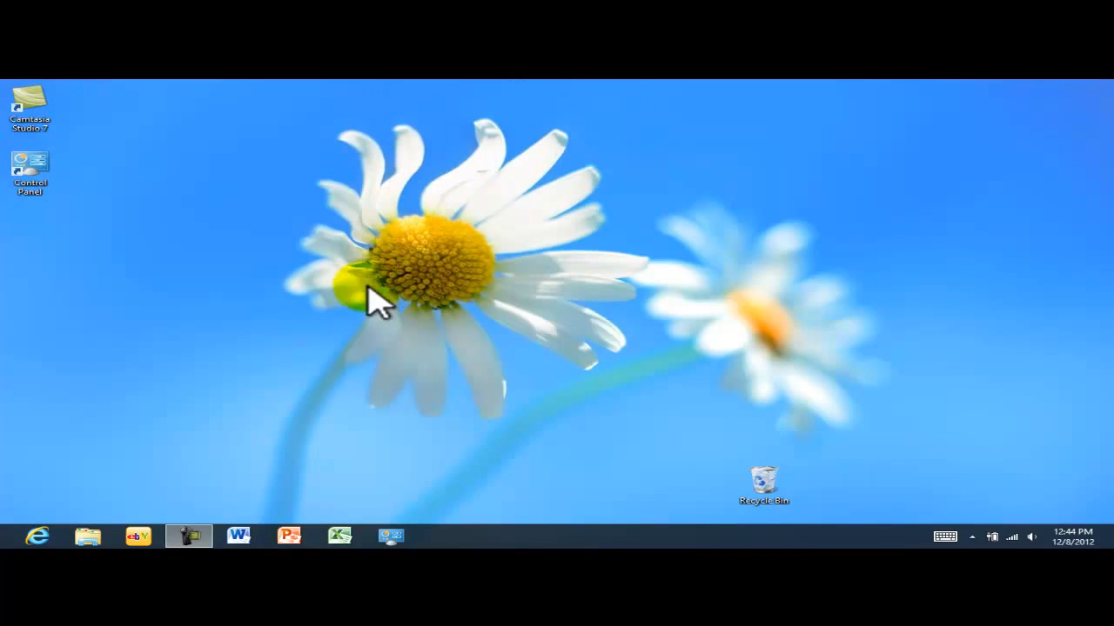
click(197, 534)
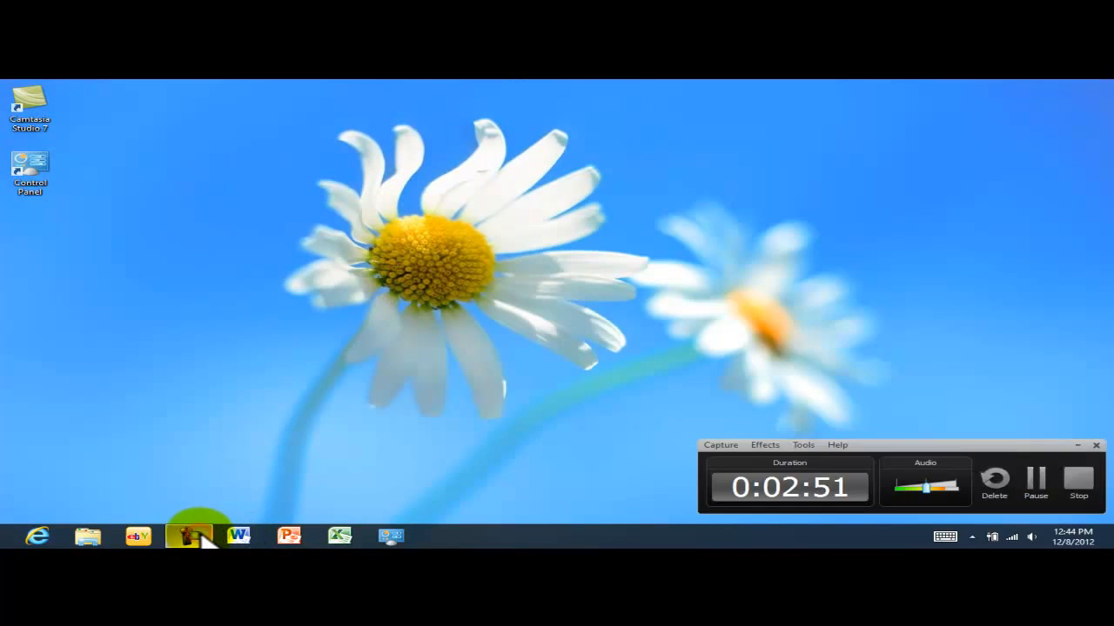
click(1076, 445)
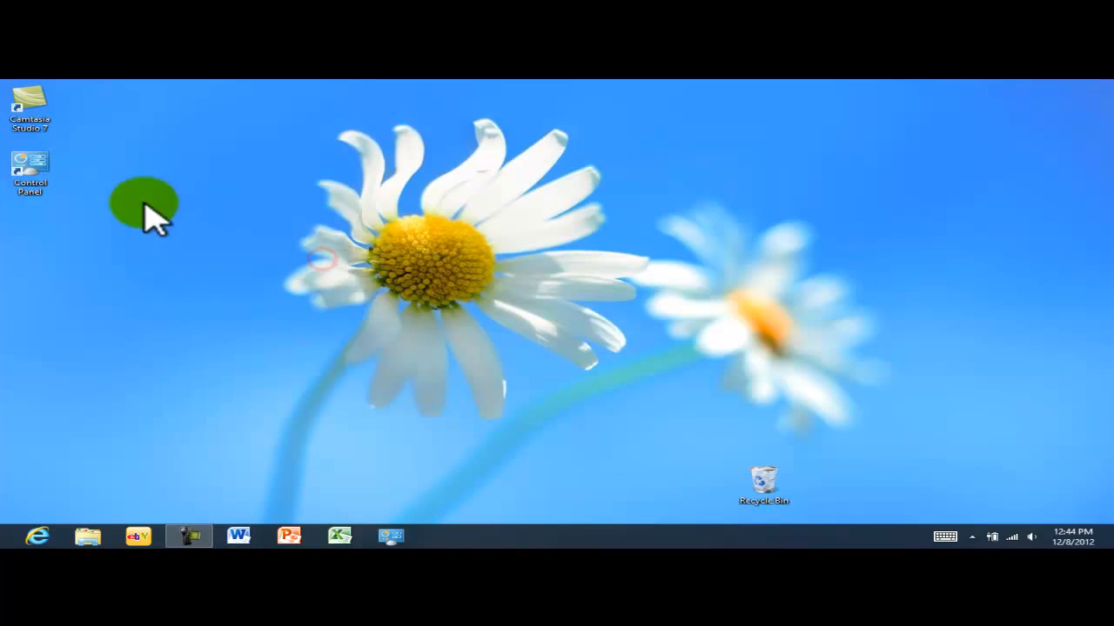
drag(34, 165, 393, 536)
click(353, 402)
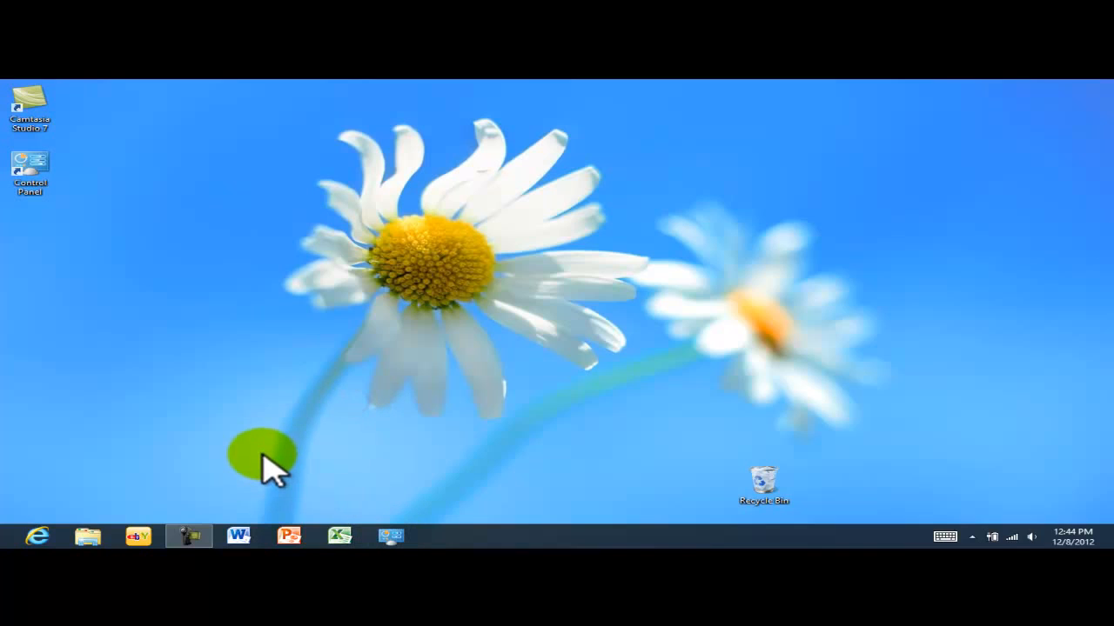
- Unpin the Control Panel tile from the Start screen and return to the desktop
key(super)
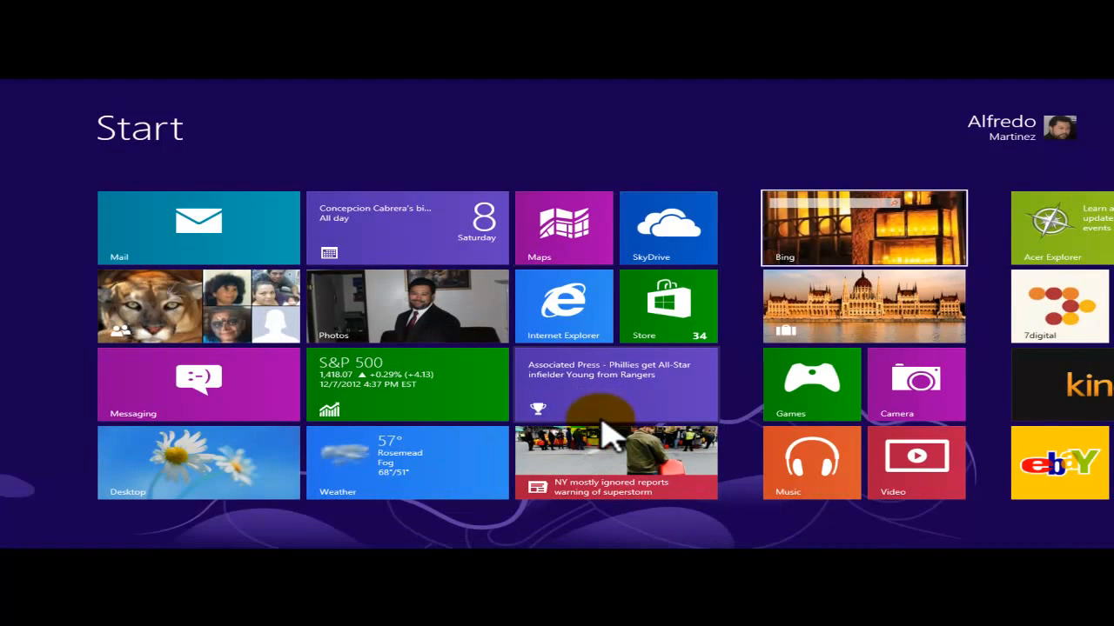
scroll(607, 426, down, 5)
scroll(606, 426, down, 3)
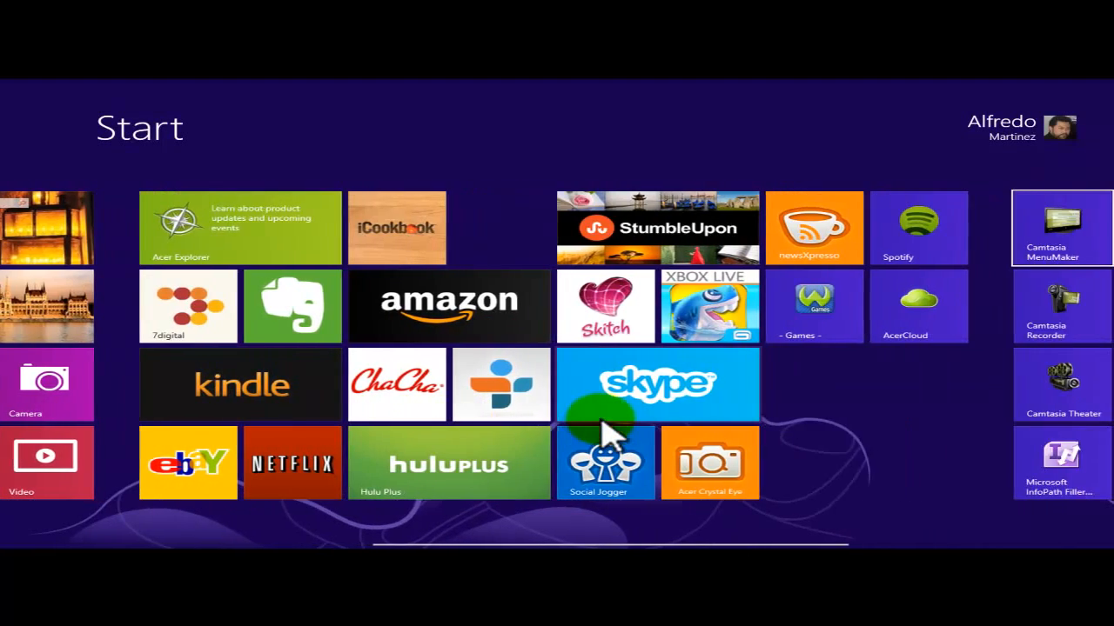
scroll(606, 426, down, 6)
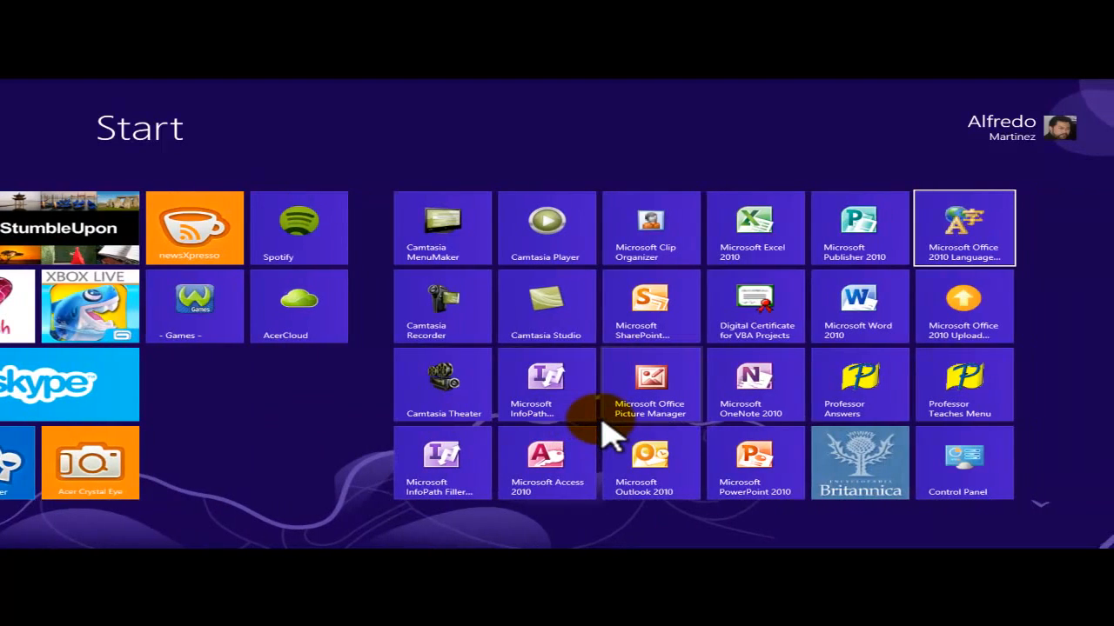
right_click(964, 454)
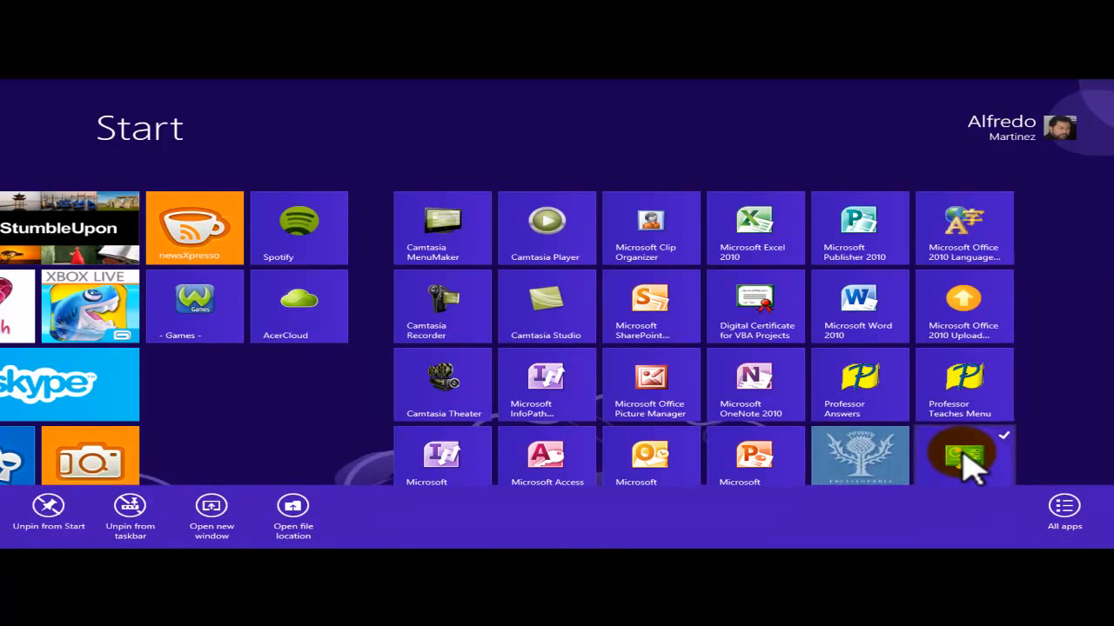
click(66, 522)
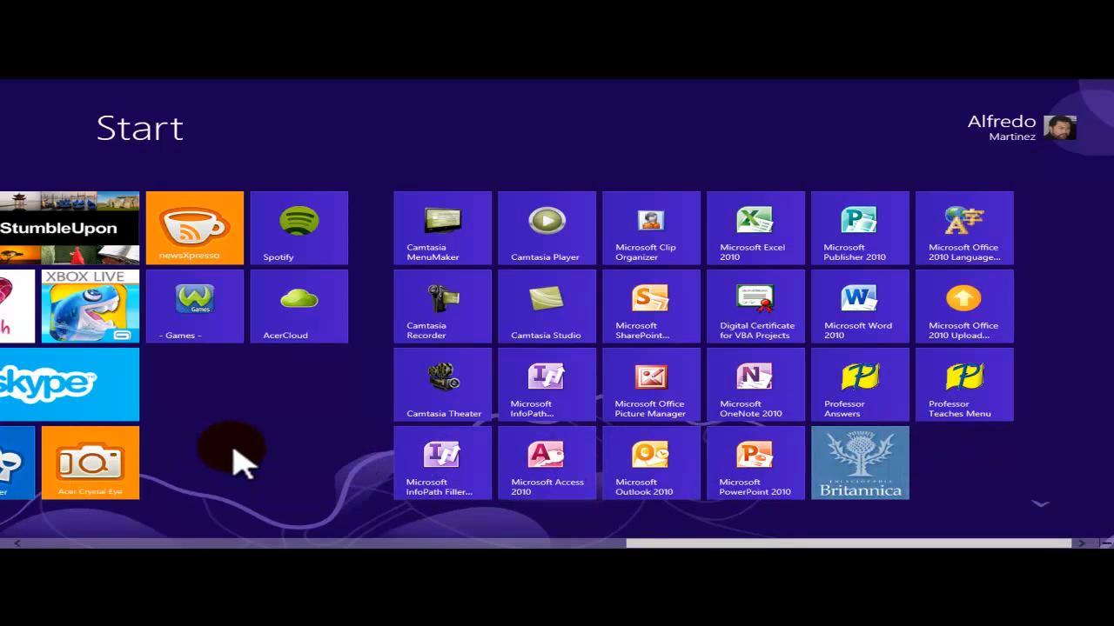
key(super)
click(227, 166)
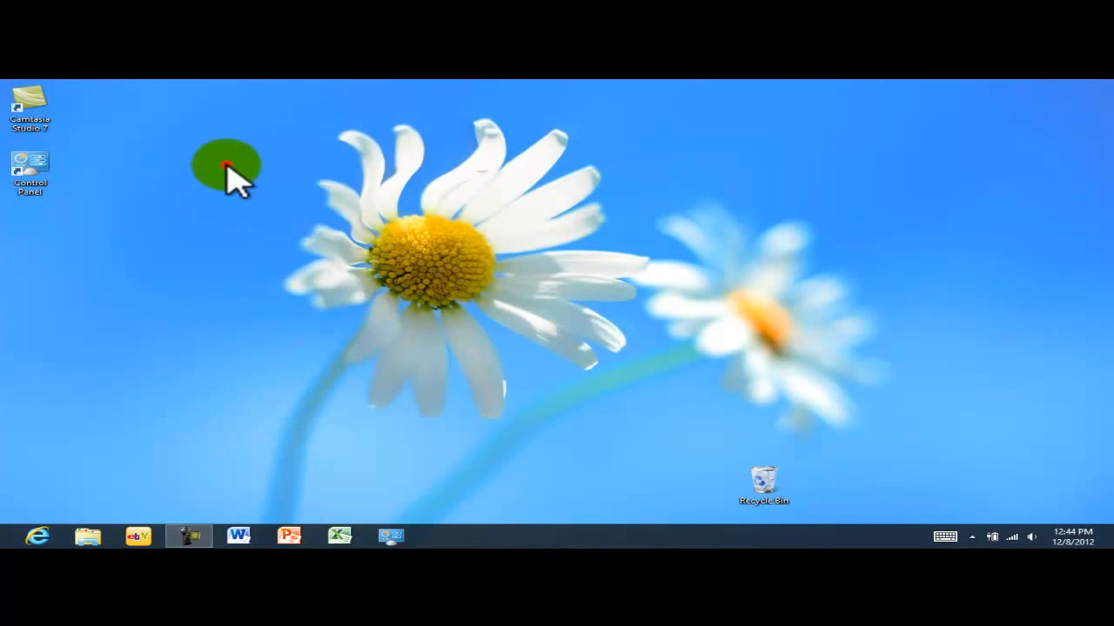
- Open Control Panel from its desktop shortcut, go to the standard user's Family Safety settings, and select "On, enforce current settings"
double_click(28, 164)
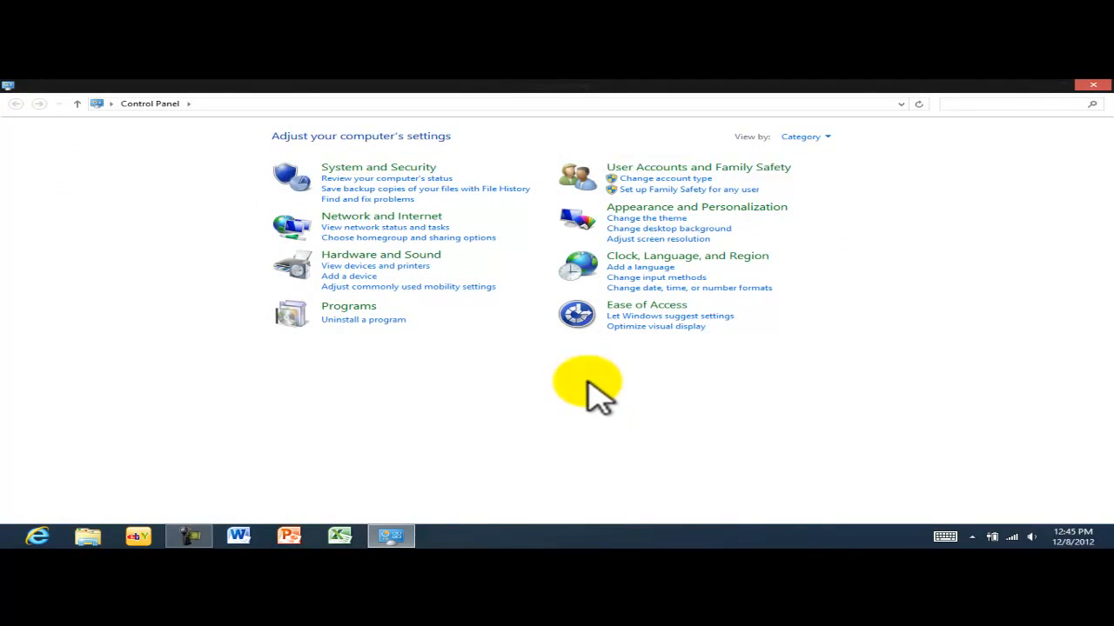
click(760, 173)
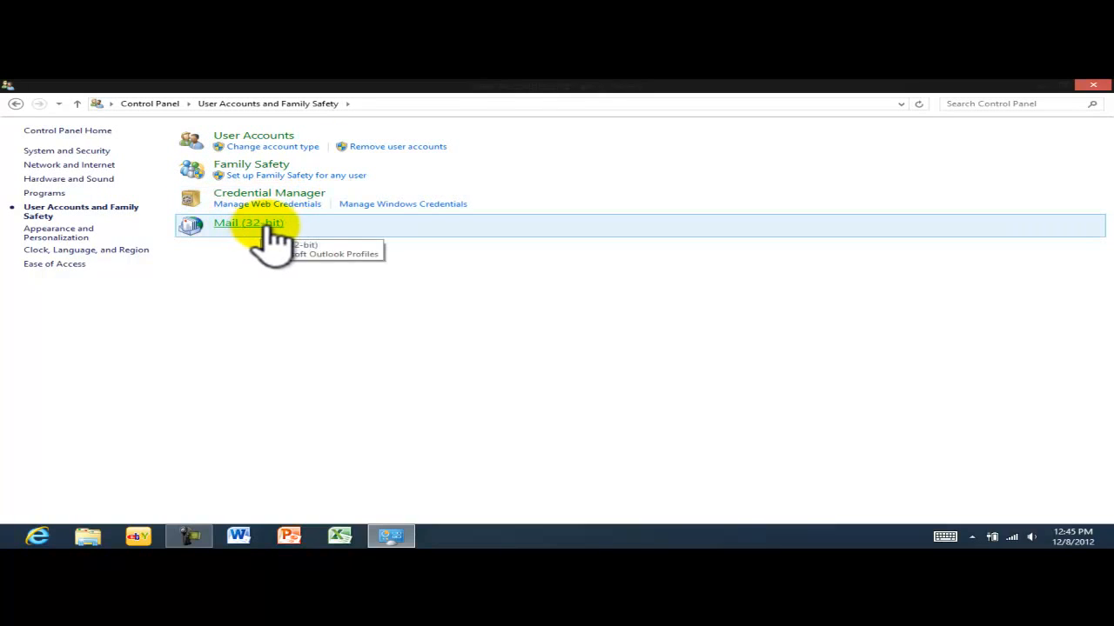
click(259, 165)
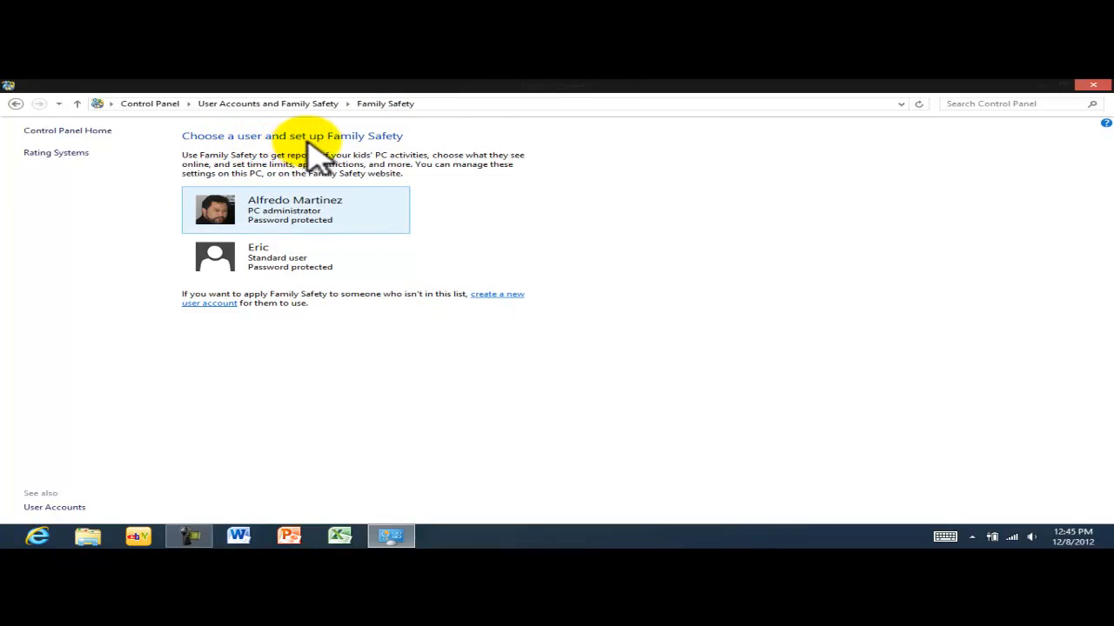
click(287, 265)
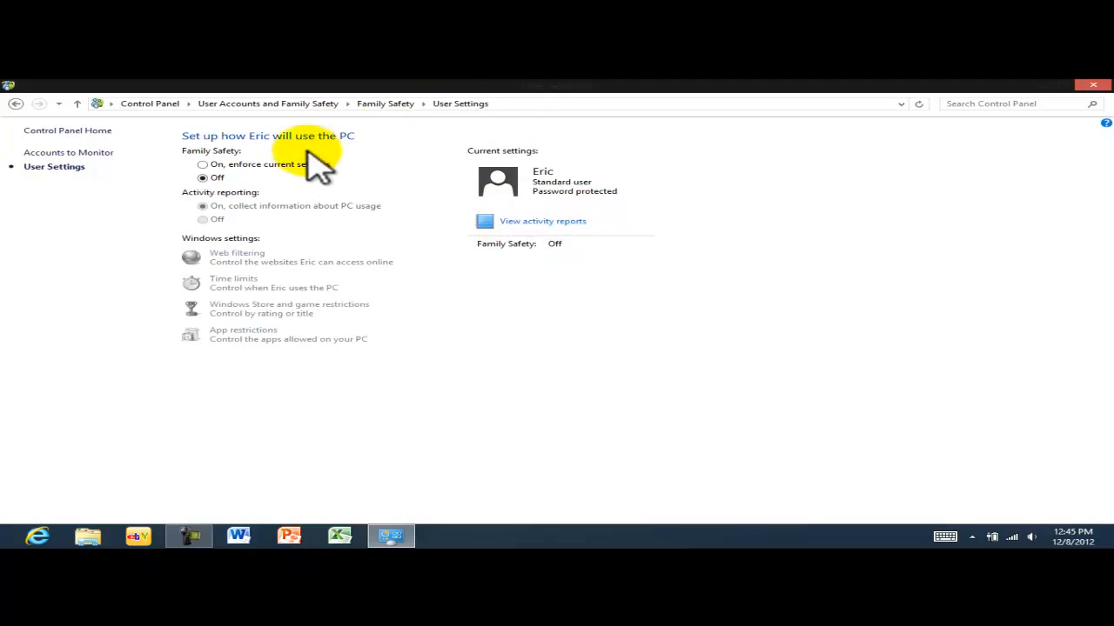
click(203, 164)
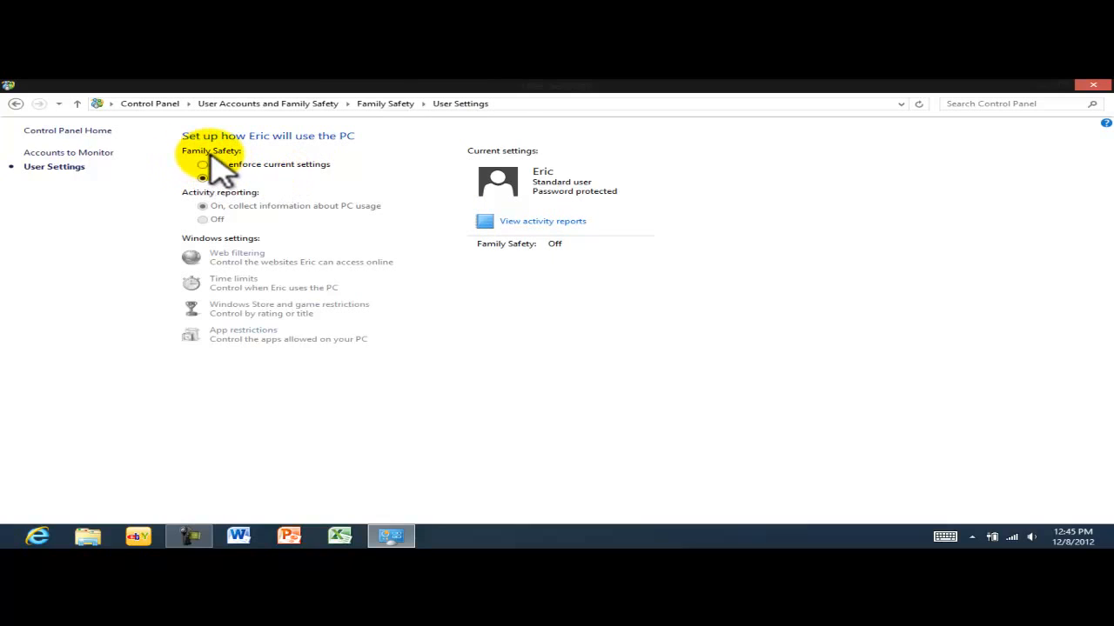
- Turn on Family Safety with current settings enforced, and set web filtering so the standard user can only use allowed websites
click(214, 177)
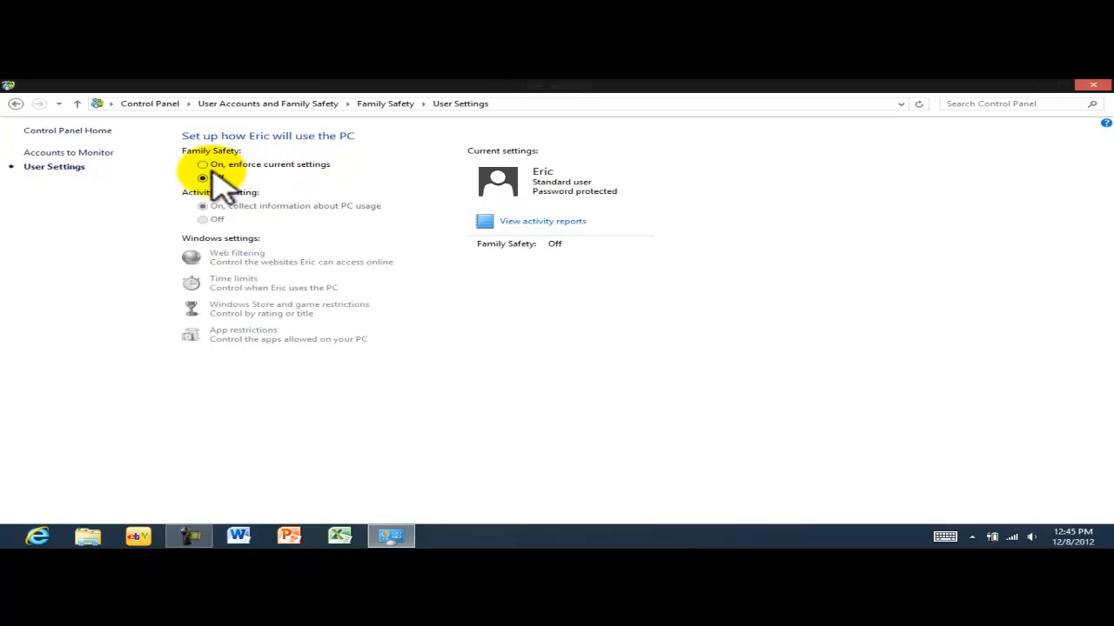
click(203, 165)
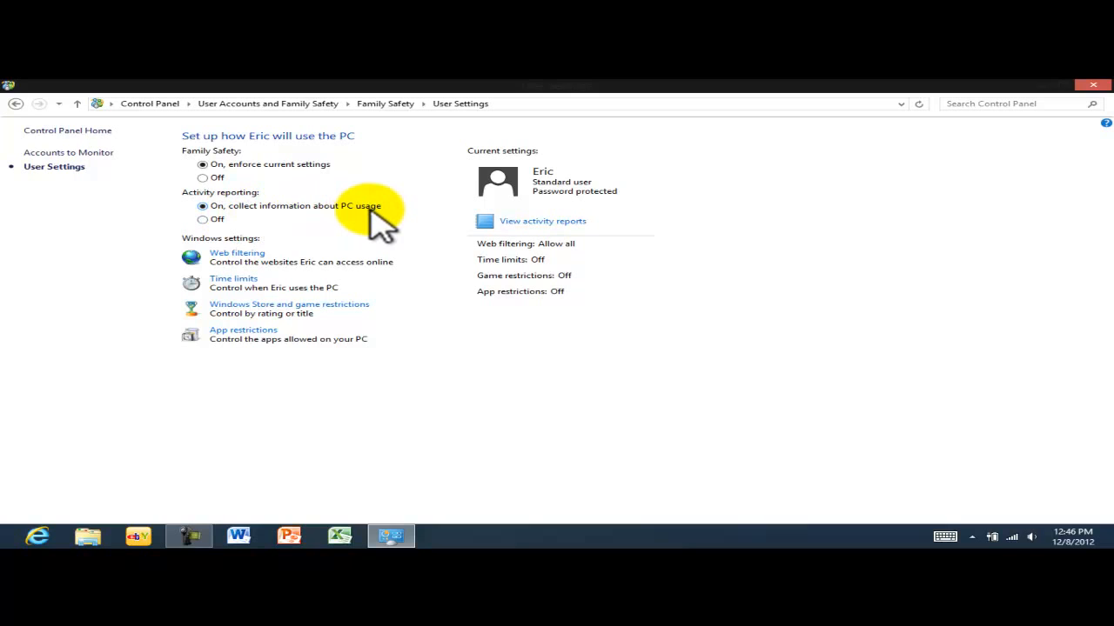
click(244, 254)
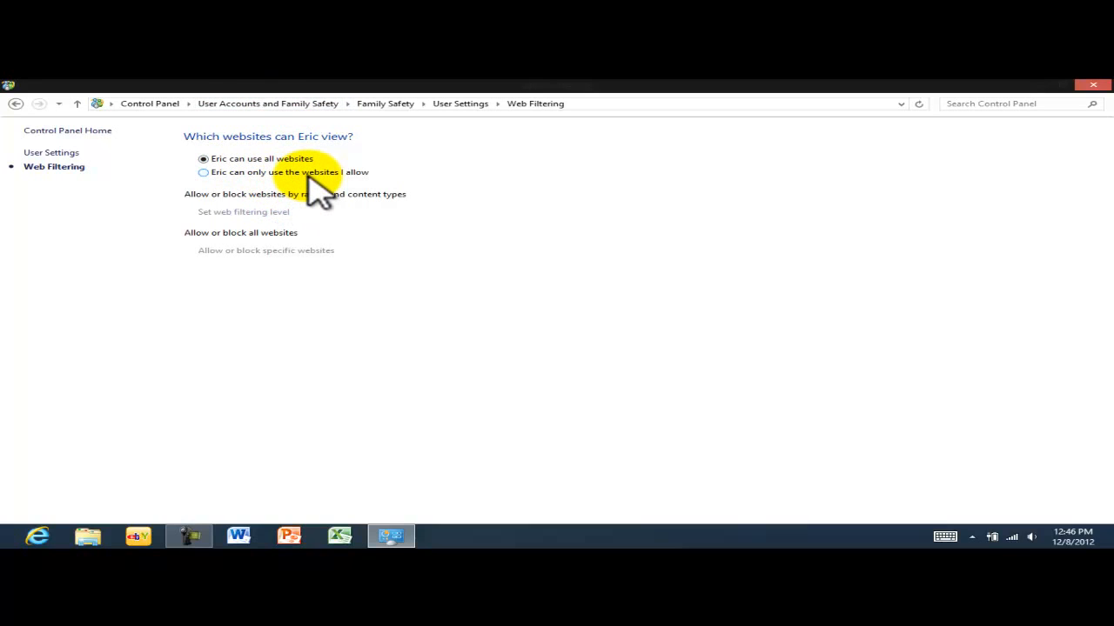
click(203, 172)
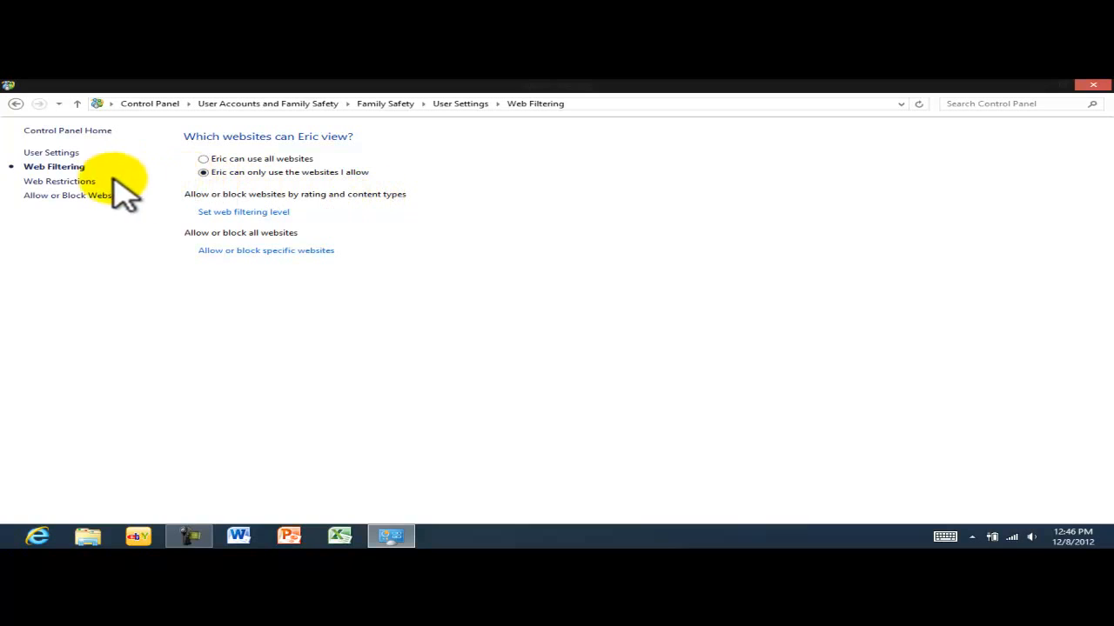
- Review the web restriction levels and the page for allowing or blocking specific websites
click(56, 182)
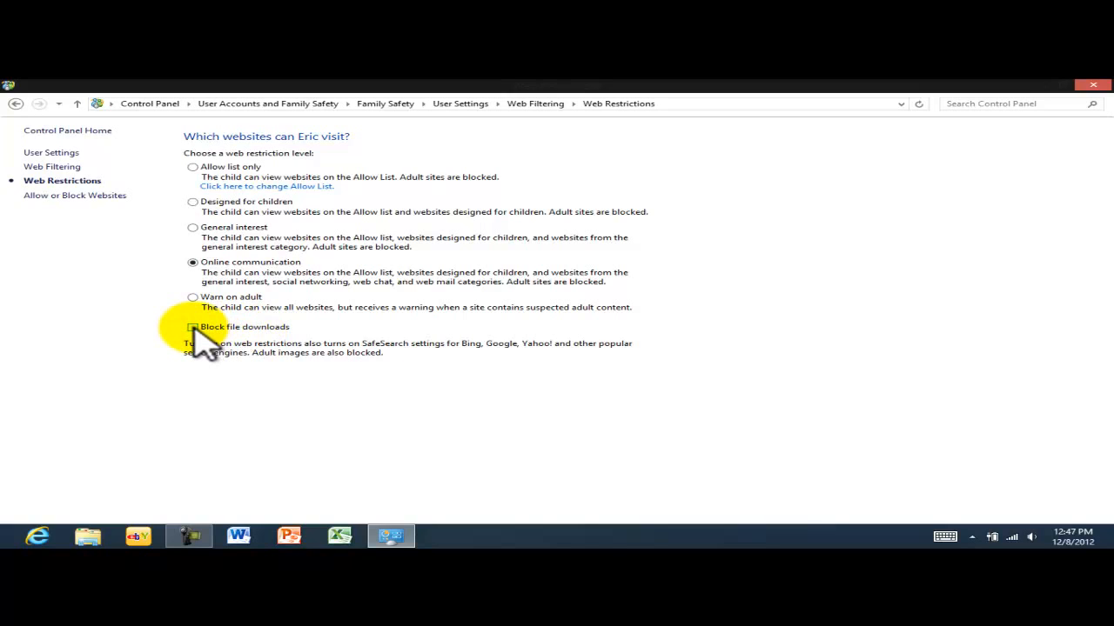
click(69, 194)
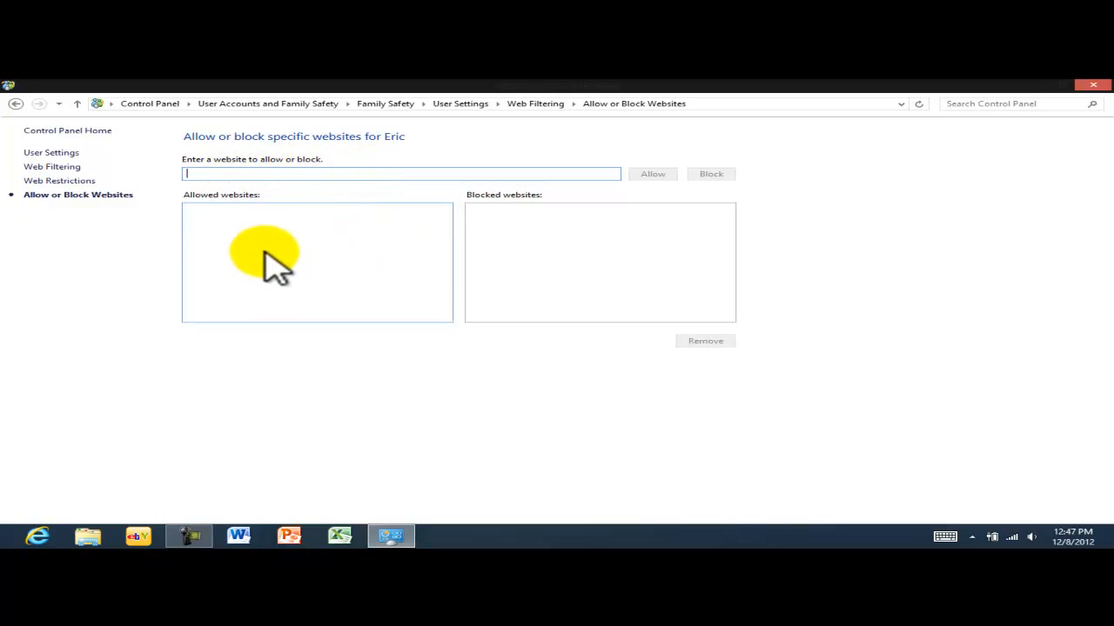
click(274, 235)
click(540, 238)
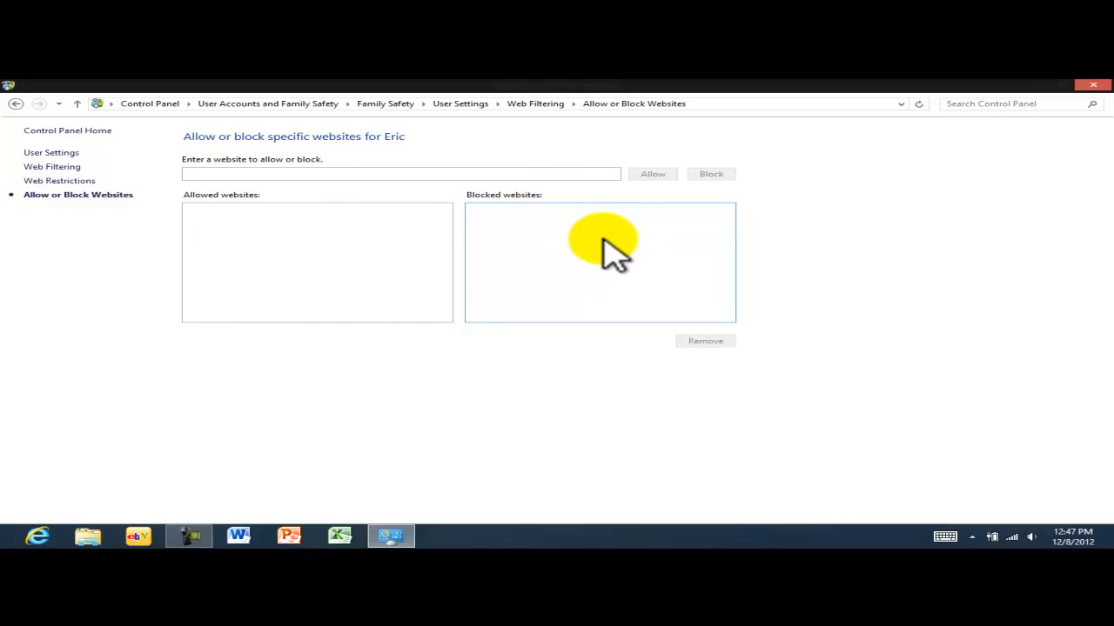
- In the user's time limits, set the time allowance so the PC can only be used for the amount of time allowed
click(51, 153)
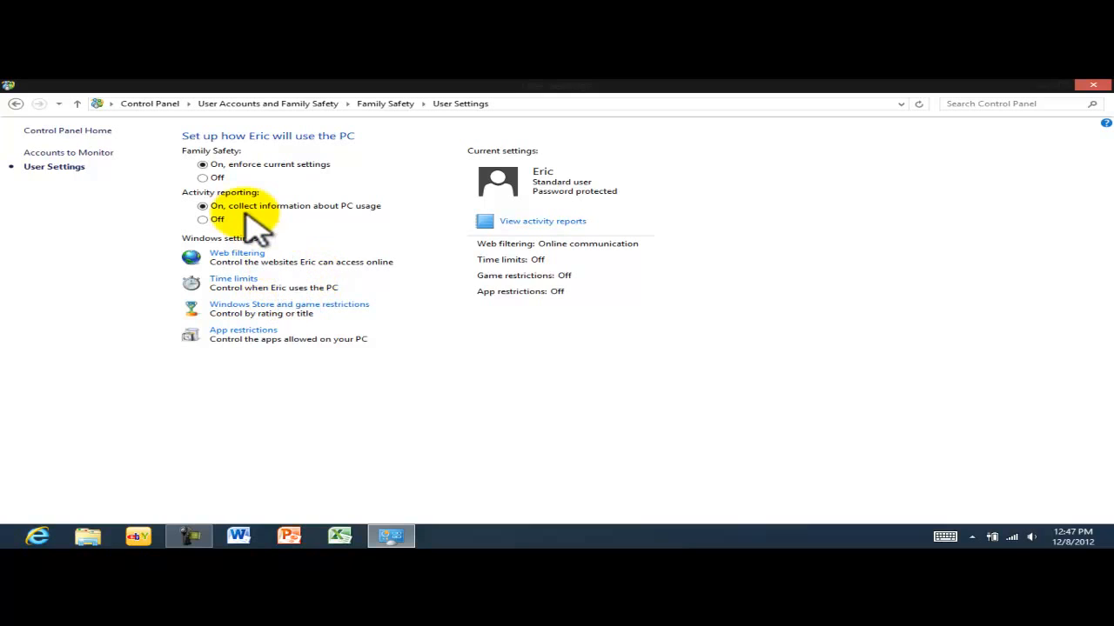
click(233, 279)
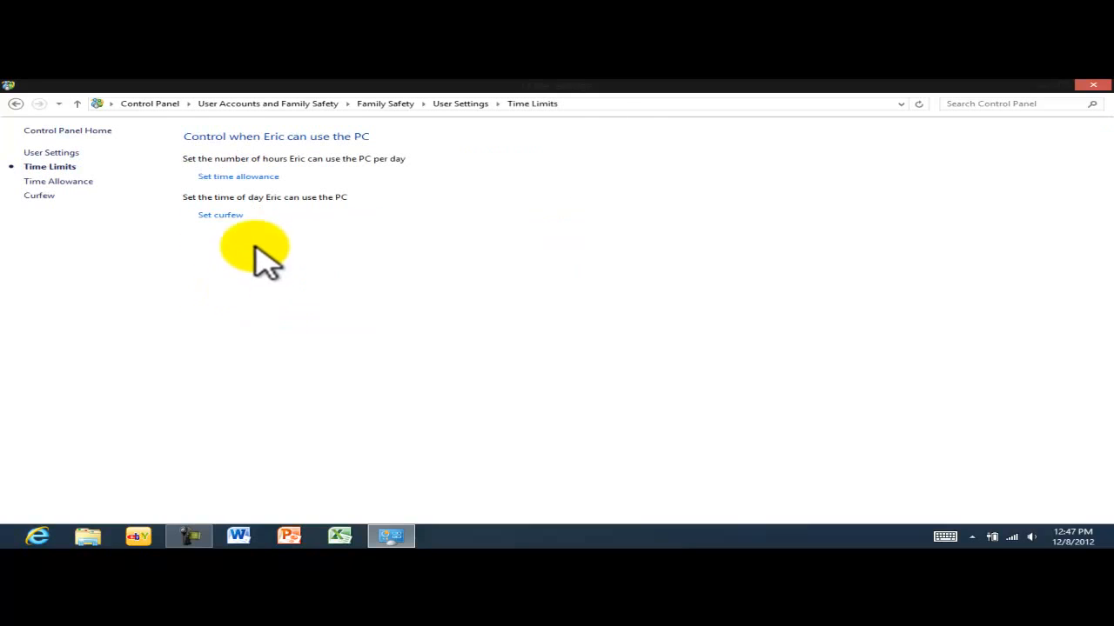
click(230, 177)
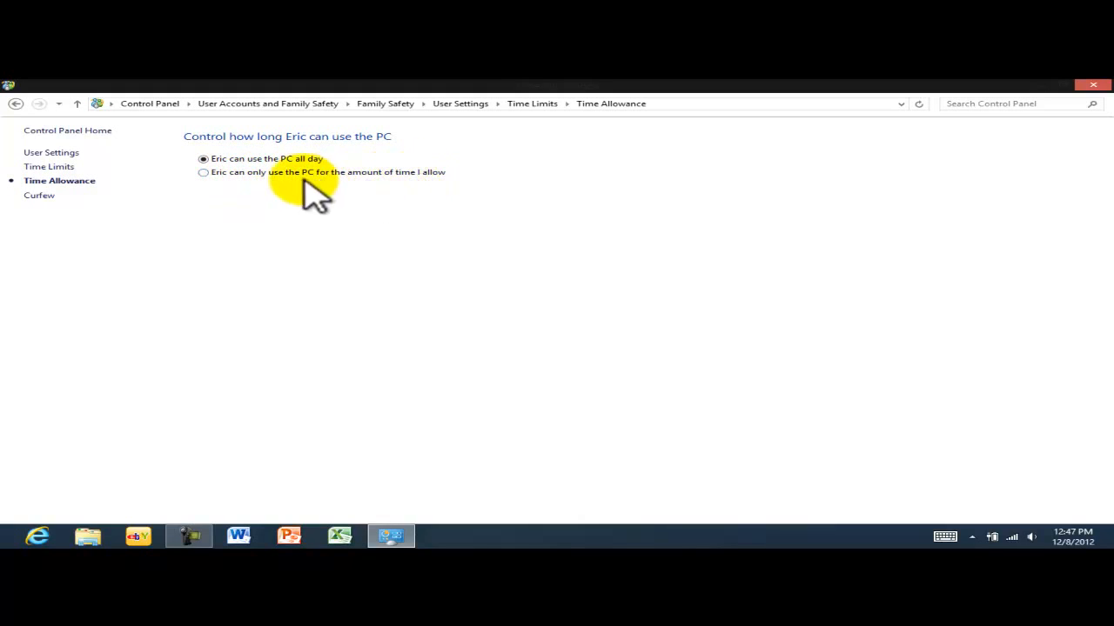
click(203, 172)
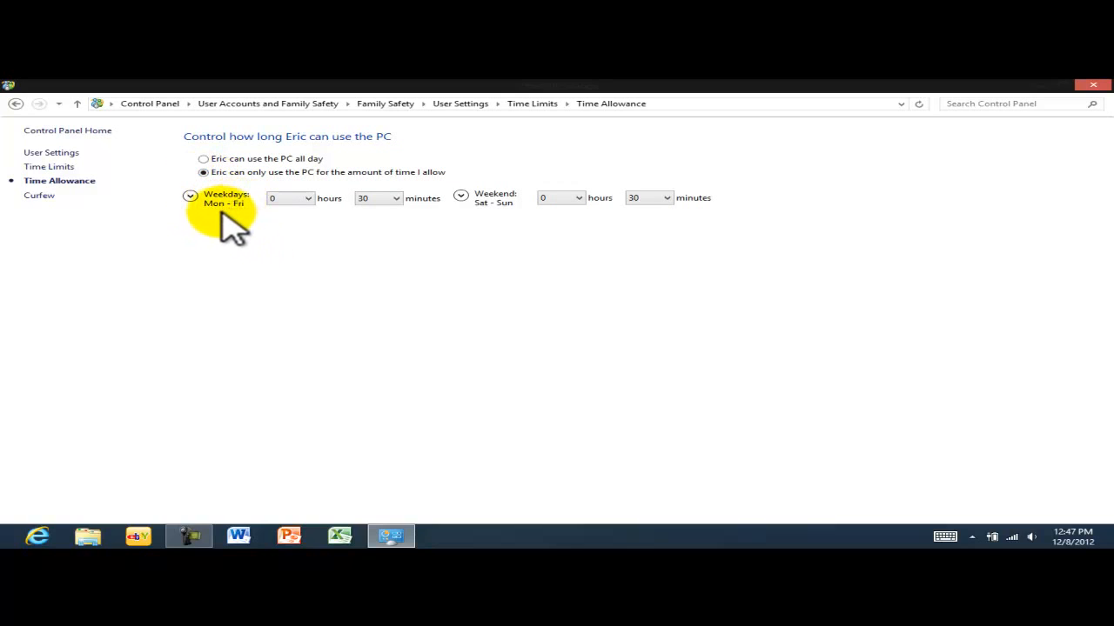
- Examine the weekday and weekend hour choices of the time allowance, expanding the weekdays into individual days
click(307, 198)
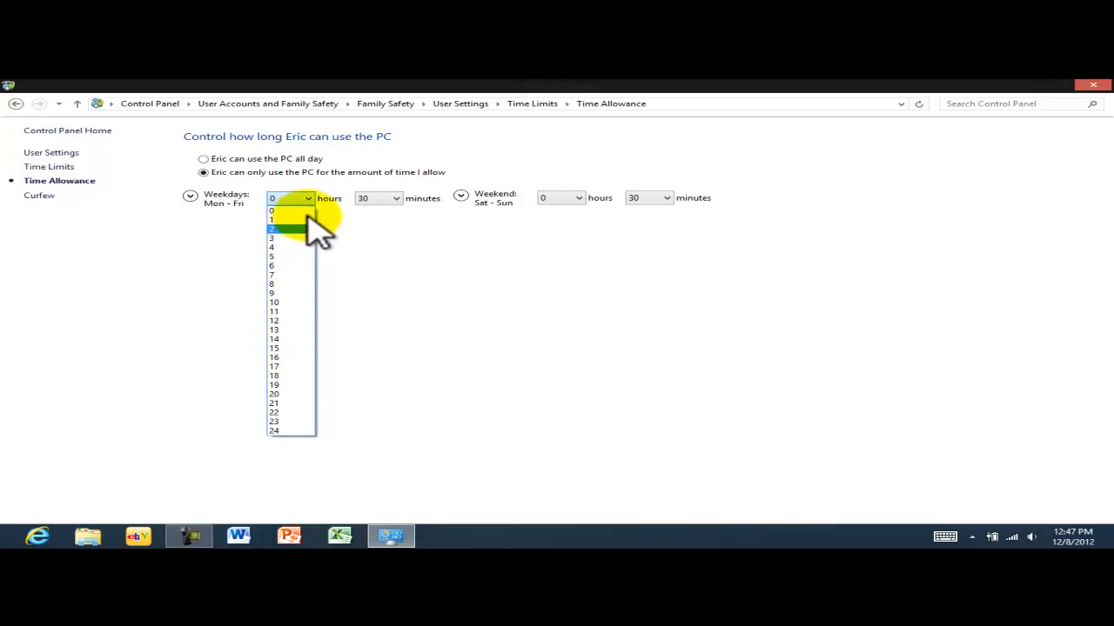
click(400, 237)
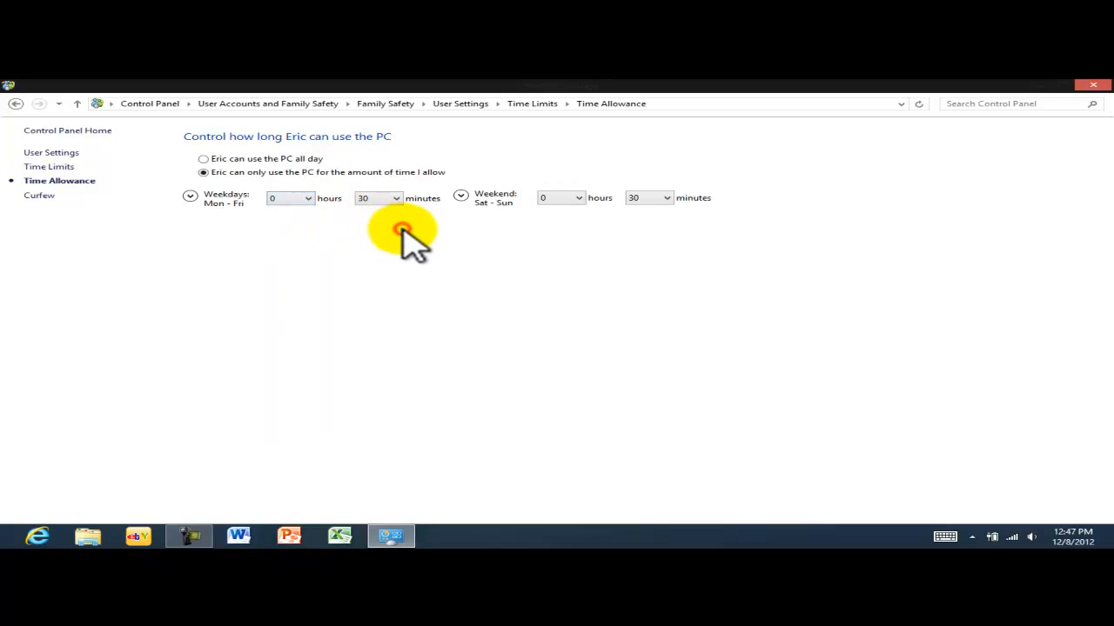
click(189, 195)
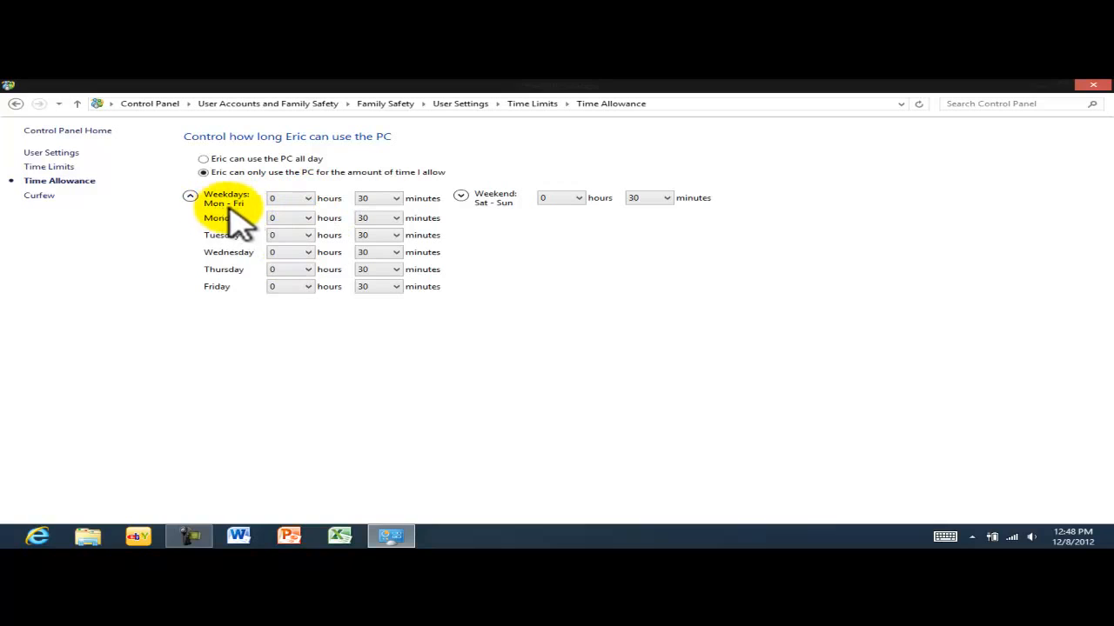
click(310, 198)
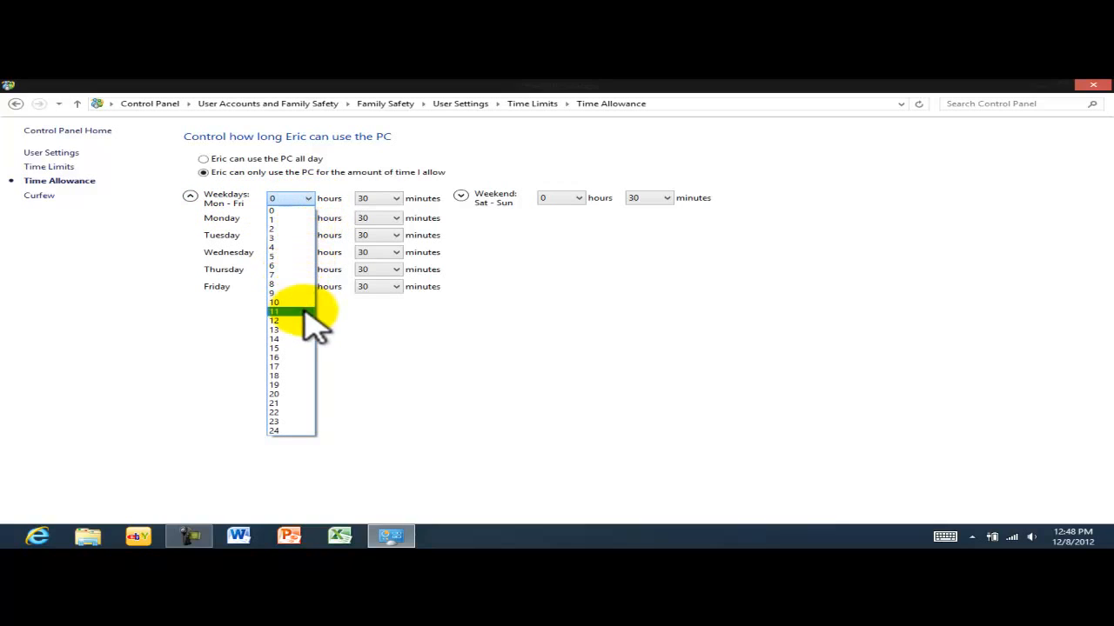
click(489, 331)
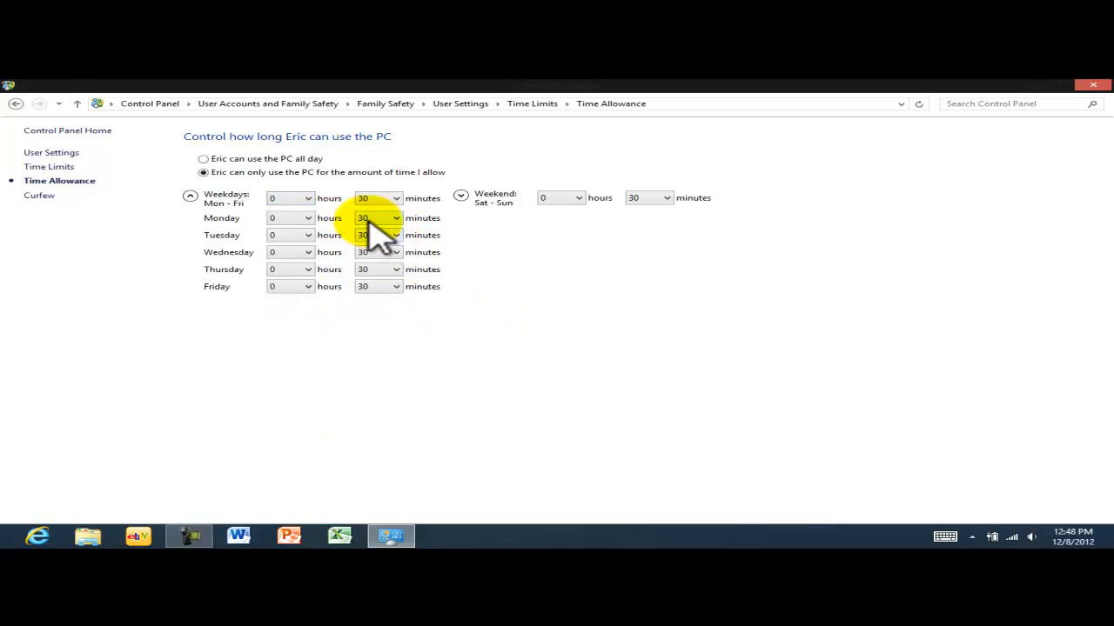
click(578, 199)
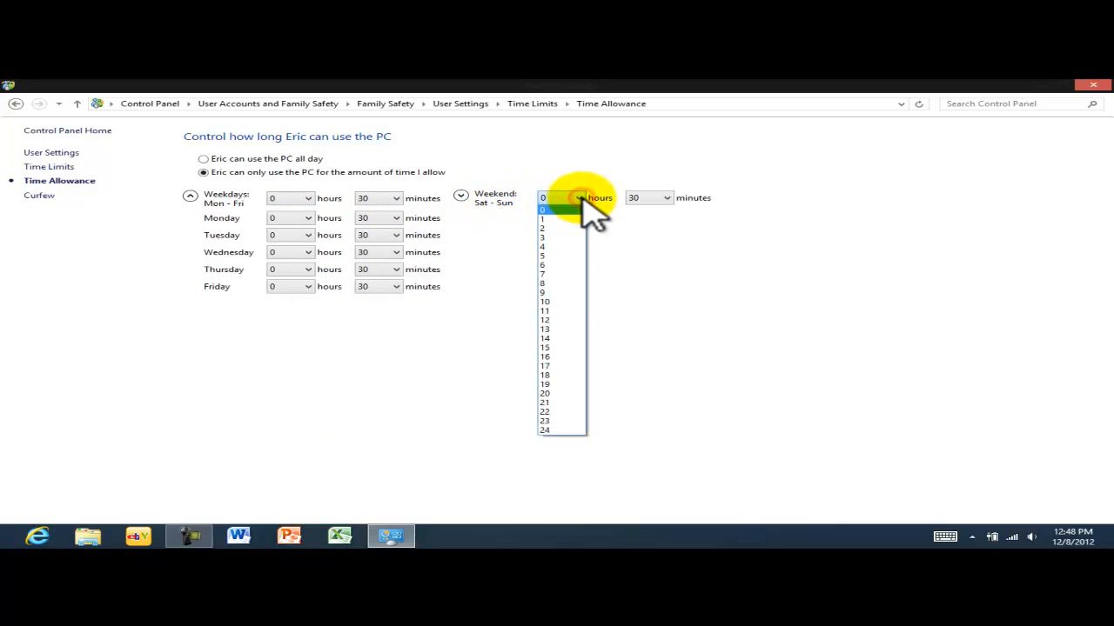
click(580, 198)
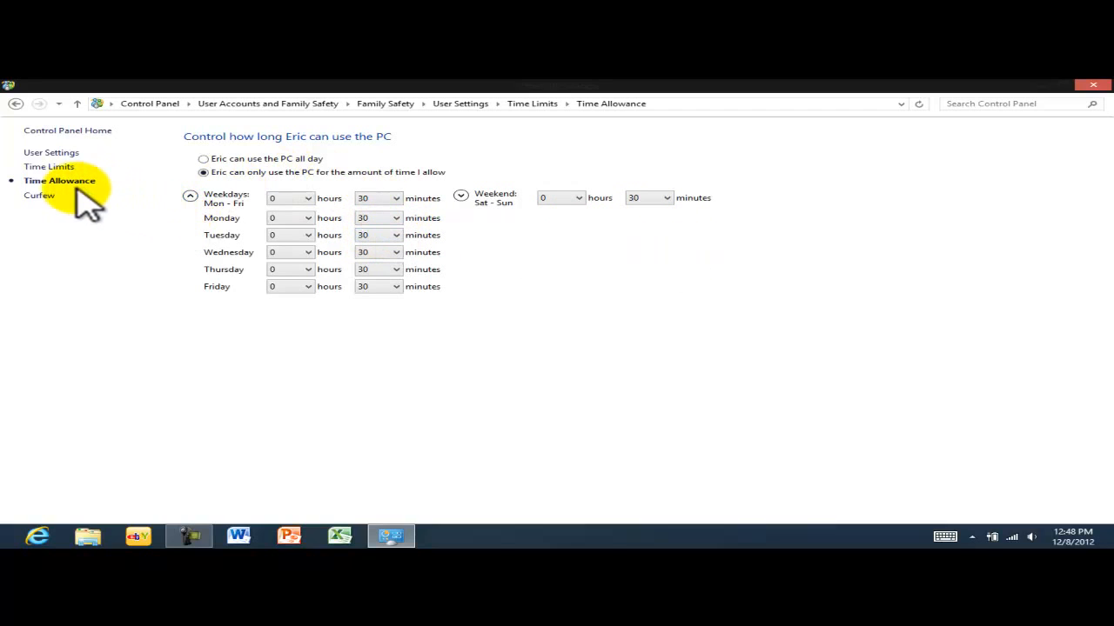
- Set a curfew blocking Sunday to Friday from midnight to 10:30 AM and 2:30 PM to 11 PM, and return to User Settings
click(37, 195)
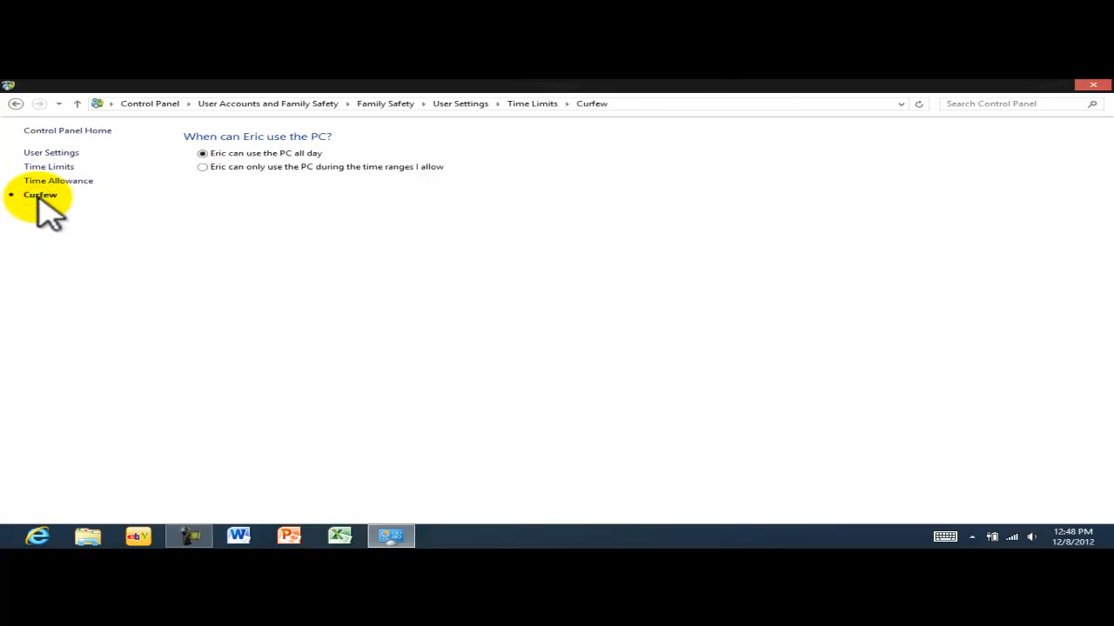
click(203, 167)
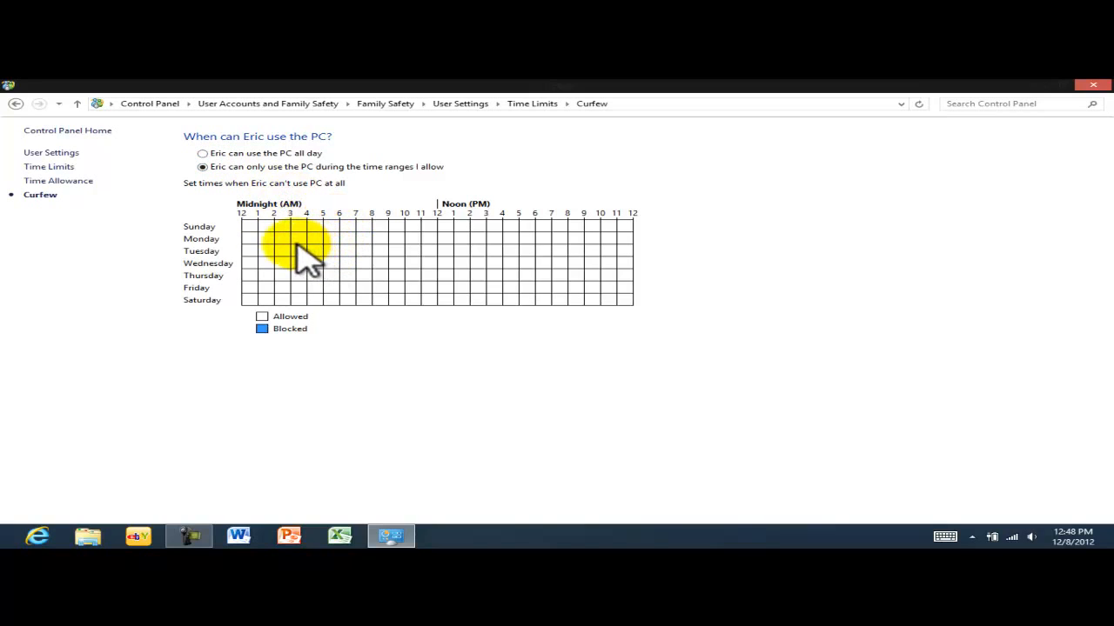
drag(258, 226, 418, 293)
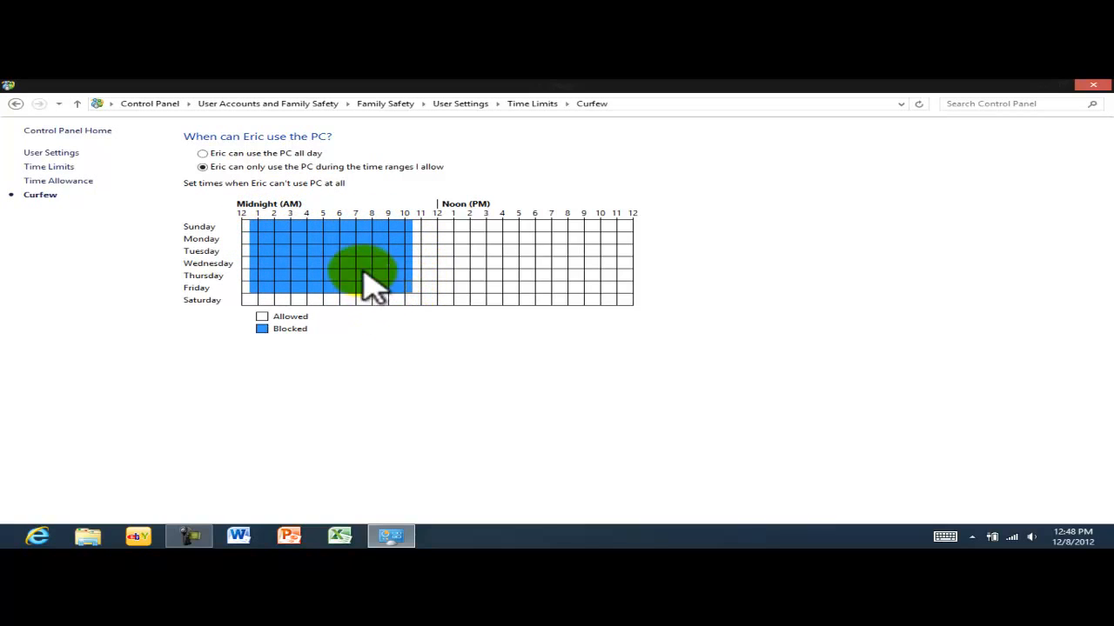
click(246, 227)
drag(248, 232, 356, 293)
drag(481, 223, 613, 287)
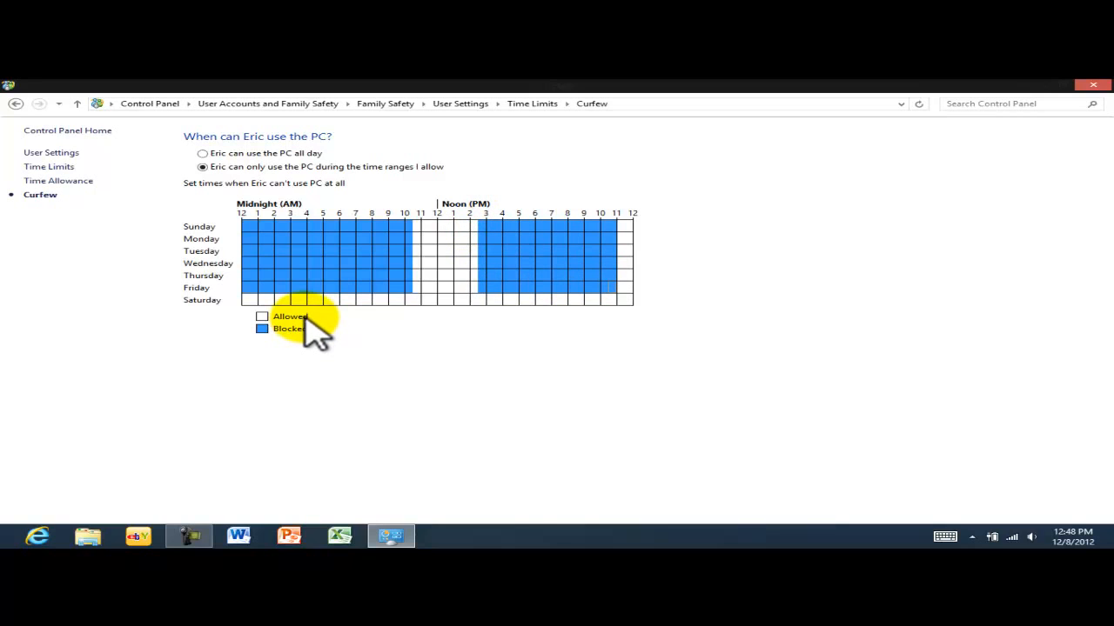
click(59, 155)
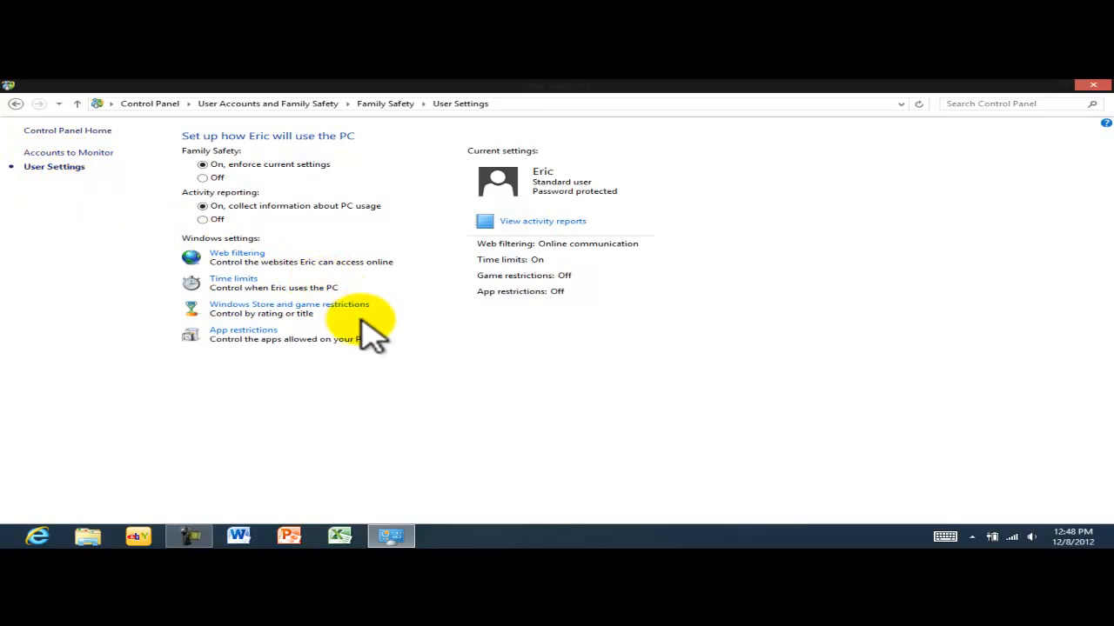
- Restrict the user to allowed games and Windows Store apps, with TEEN as the maximum rating
click(279, 304)
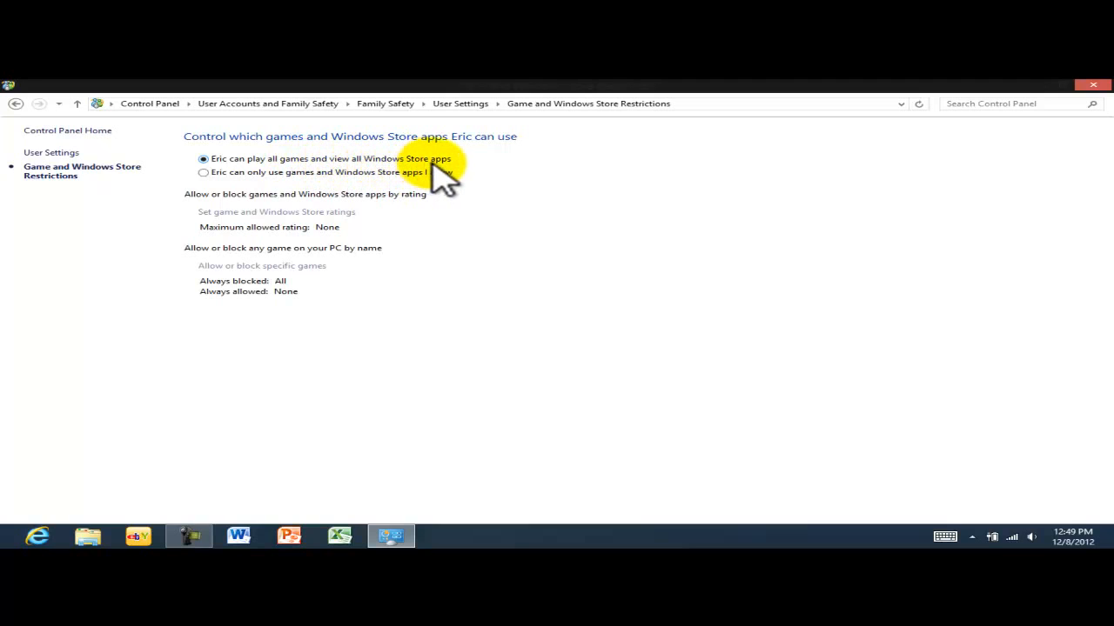
click(203, 173)
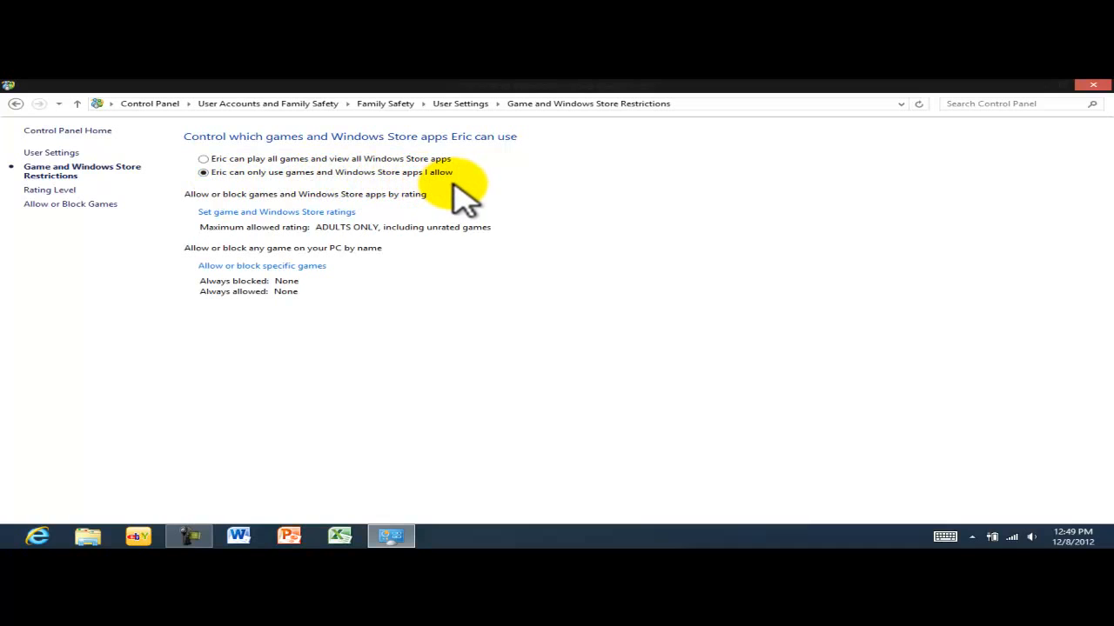
click(292, 218)
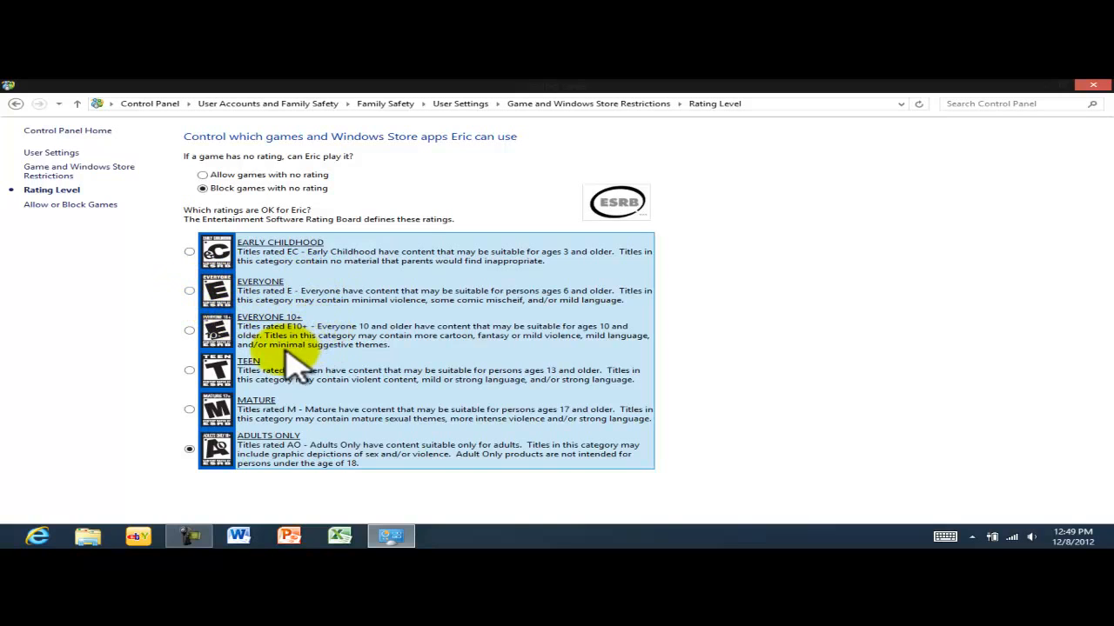
click(190, 370)
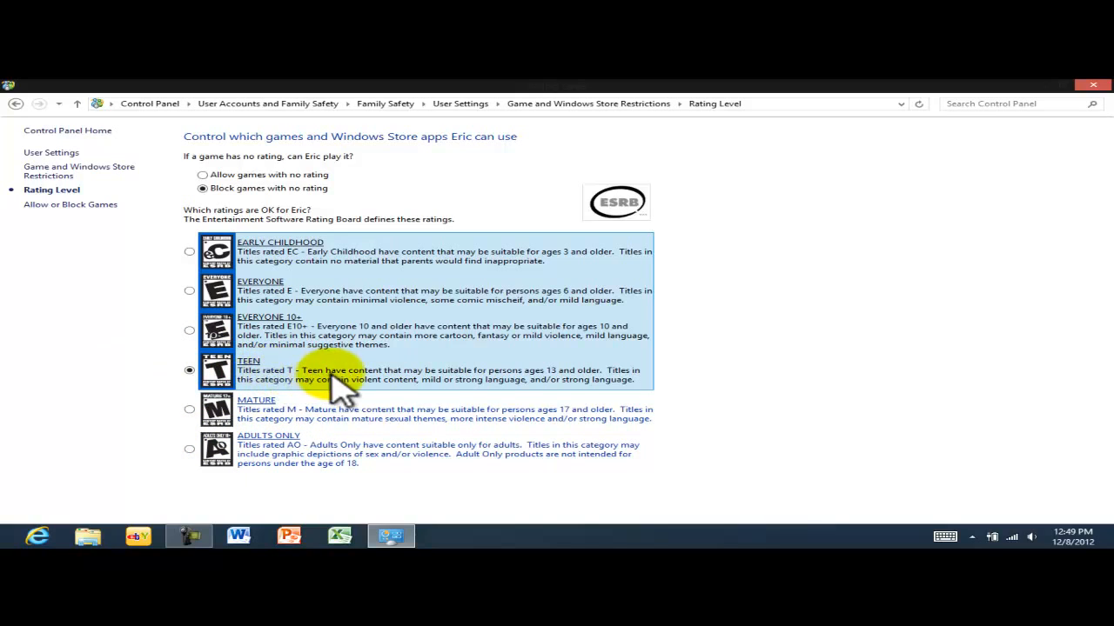
- Review the list of specific games to allow or block, and return to User Settings
click(96, 205)
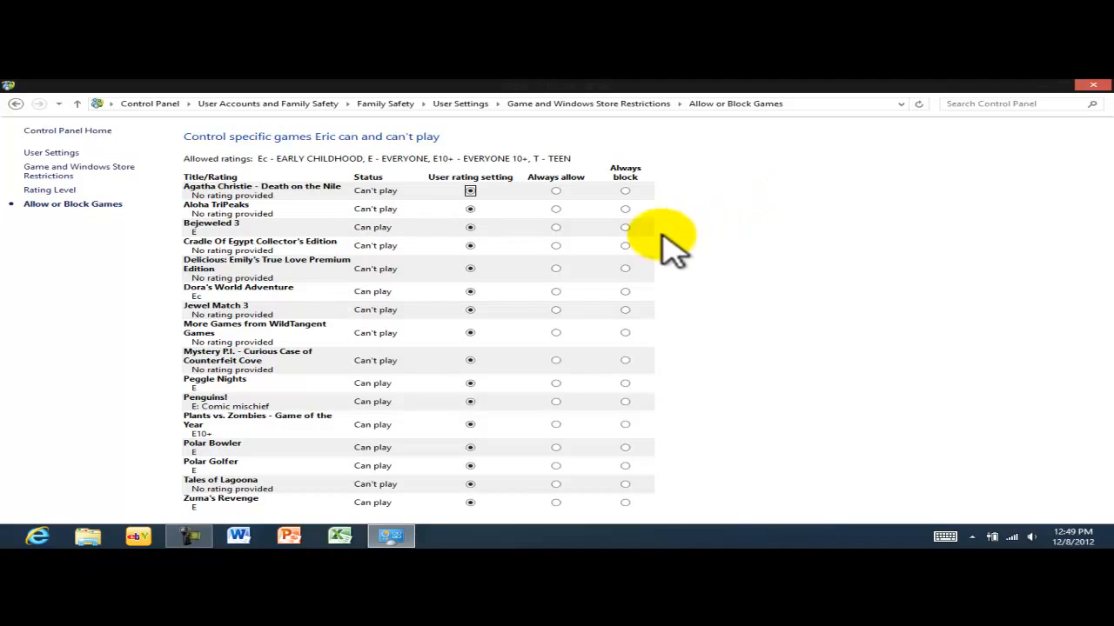
click(470, 191)
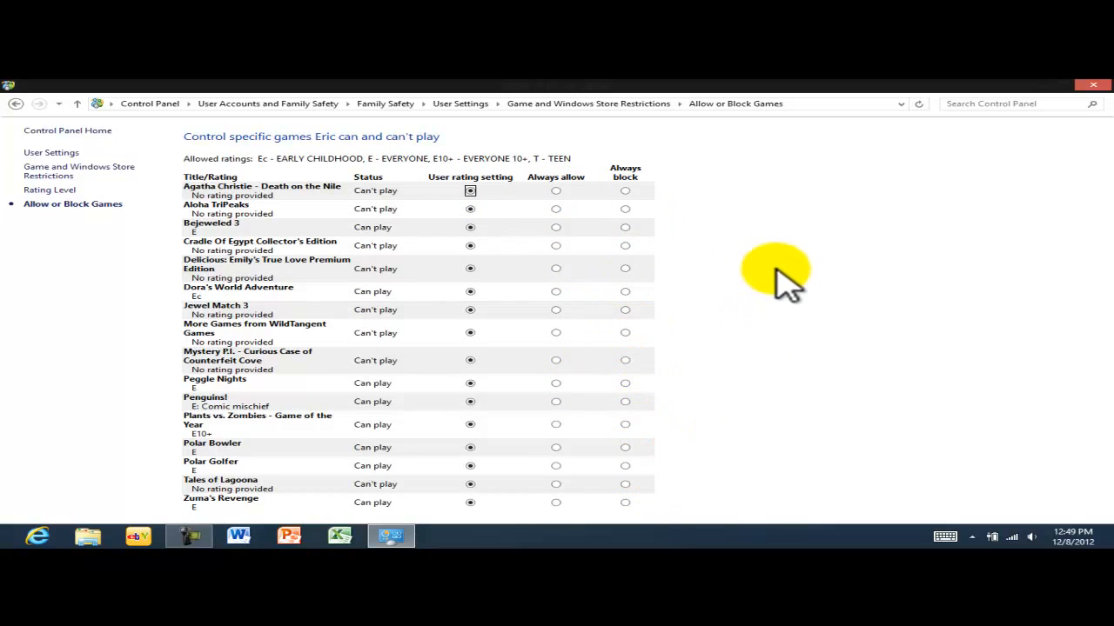
click(52, 154)
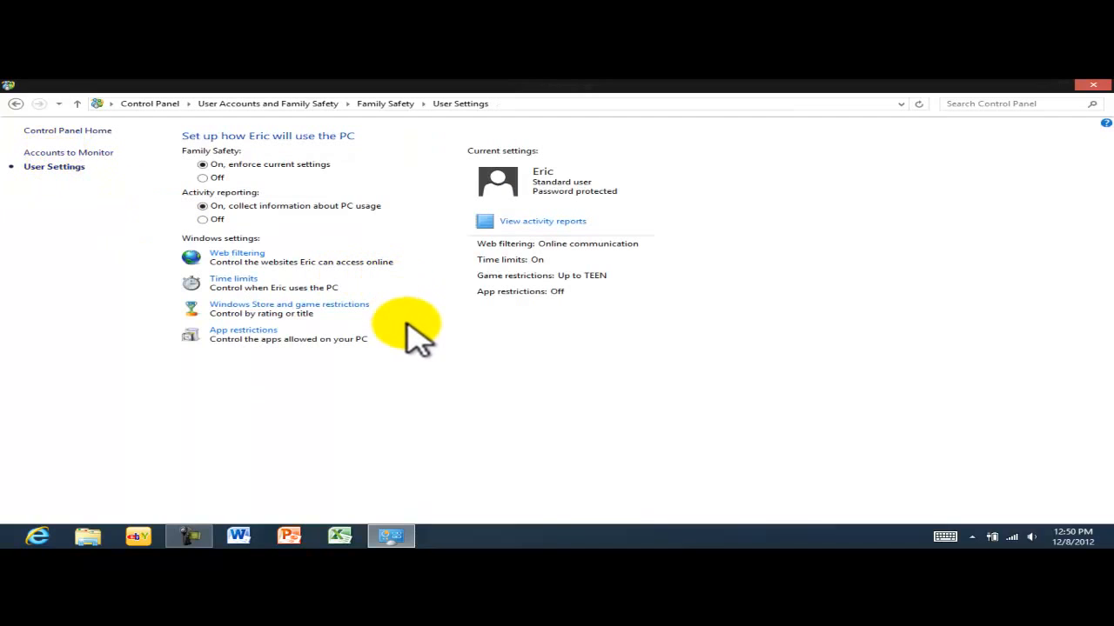
- Restrict the user to allowed apps only, look through the app list, and return to User Settings
click(246, 332)
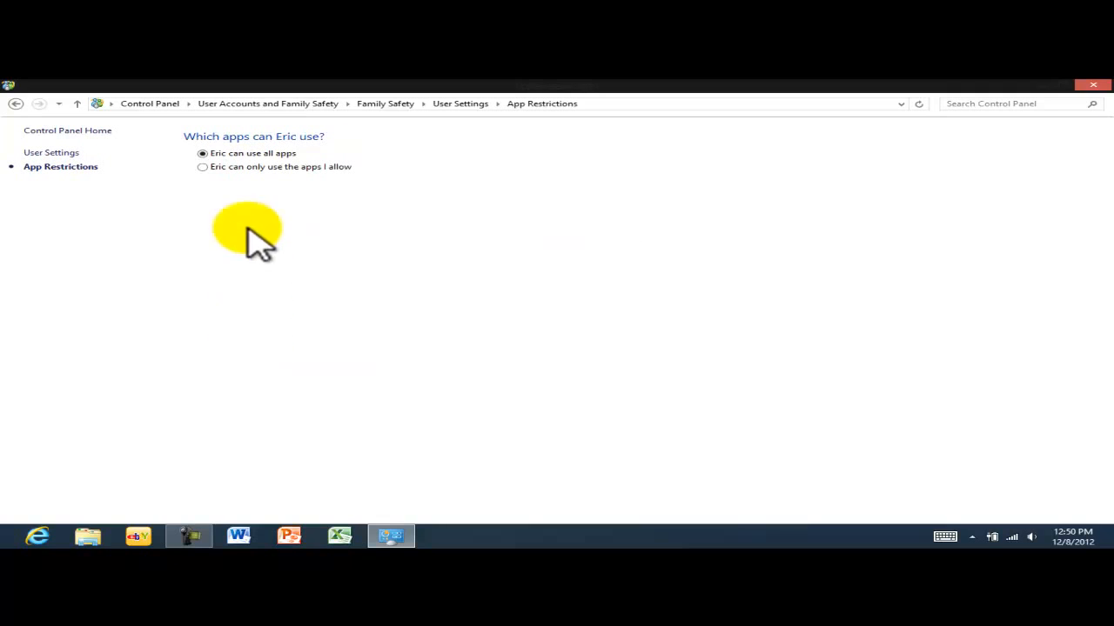
click(202, 166)
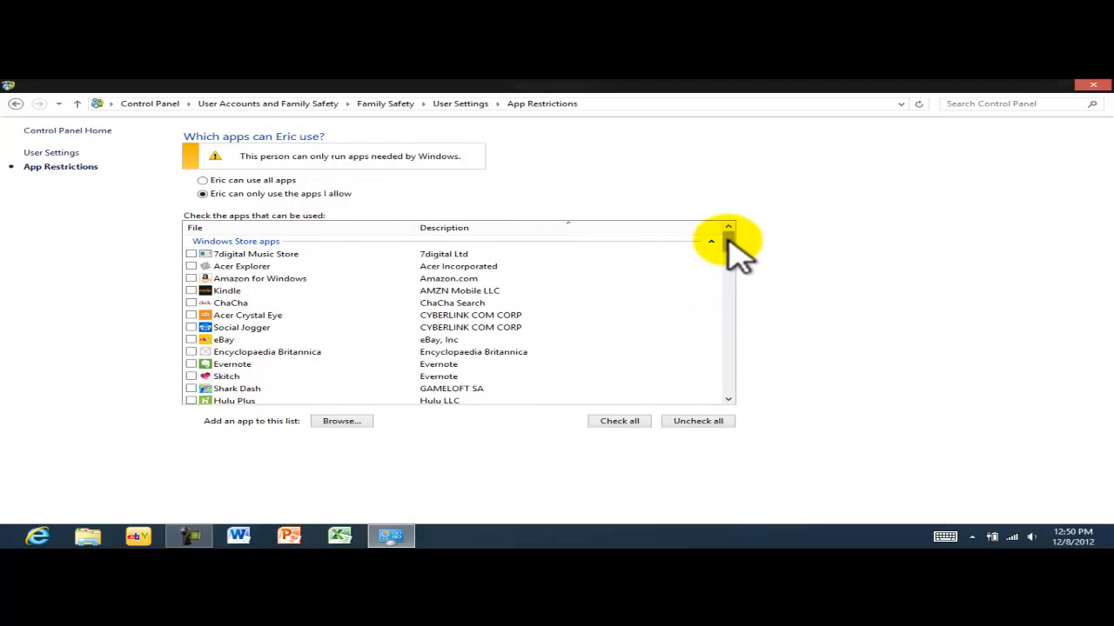
scroll(728, 237, down, 3)
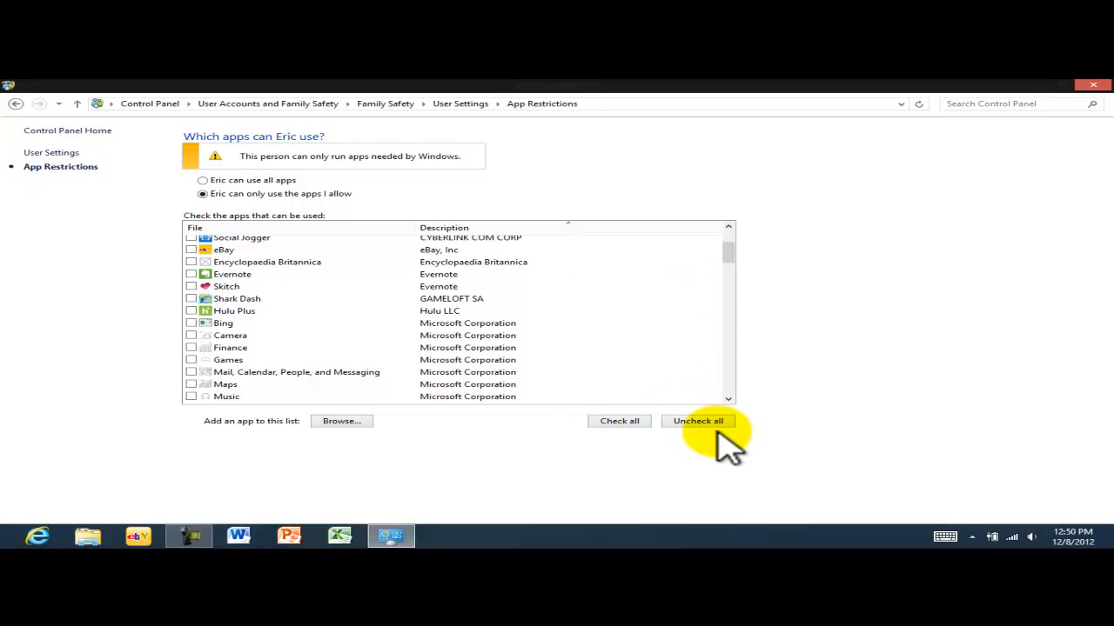
click(53, 153)
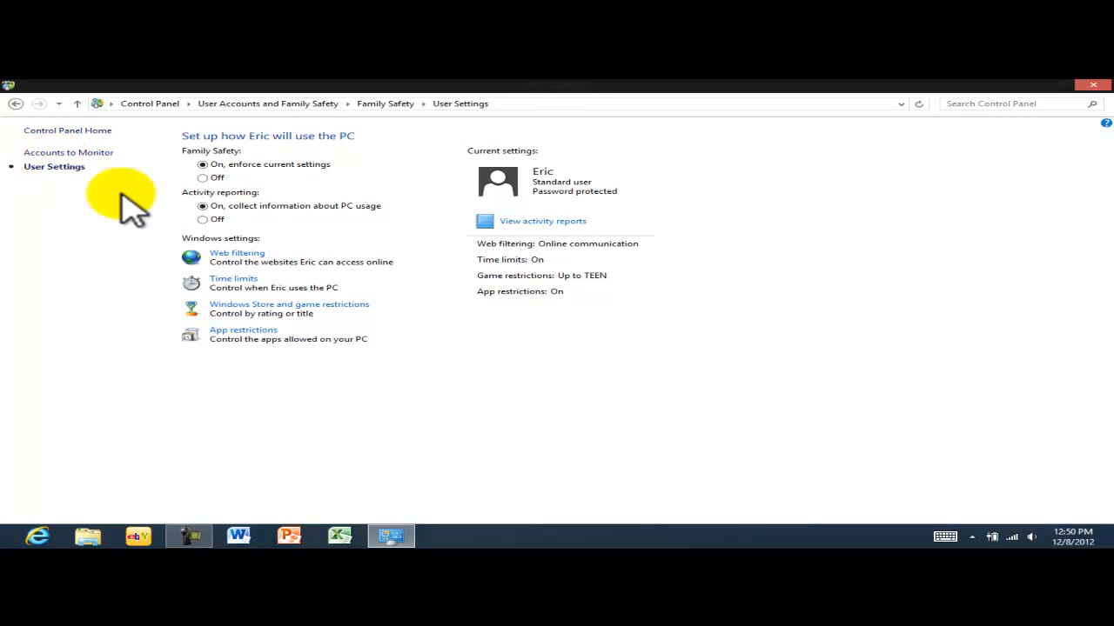
click(551, 349)
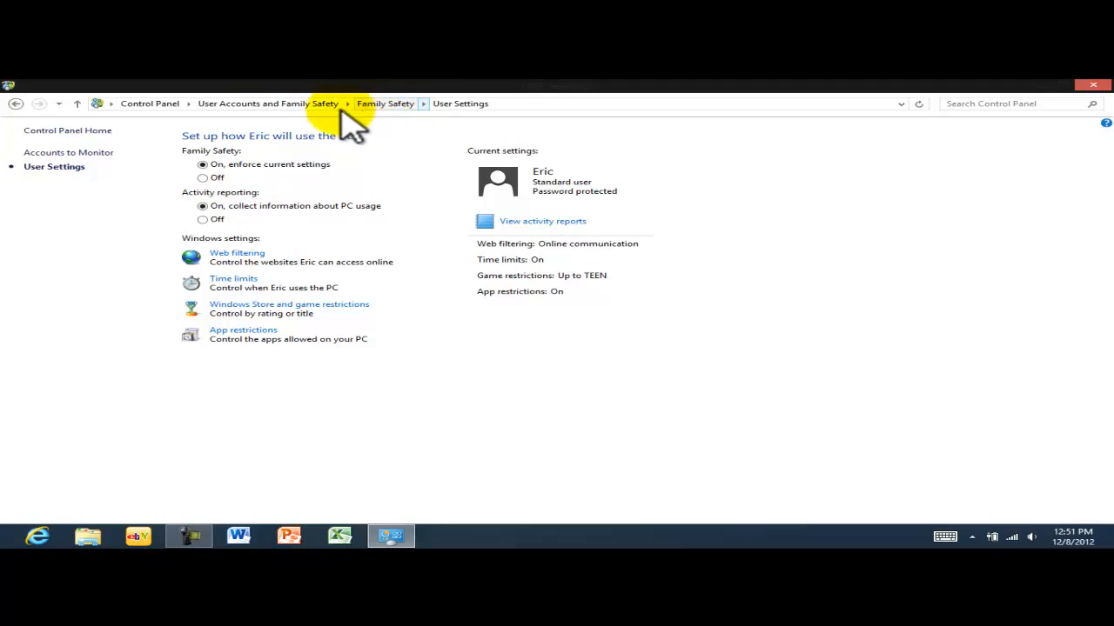
- Go back to the list of monitored accounts, close Control Panel, and show the Start screen
click(78, 154)
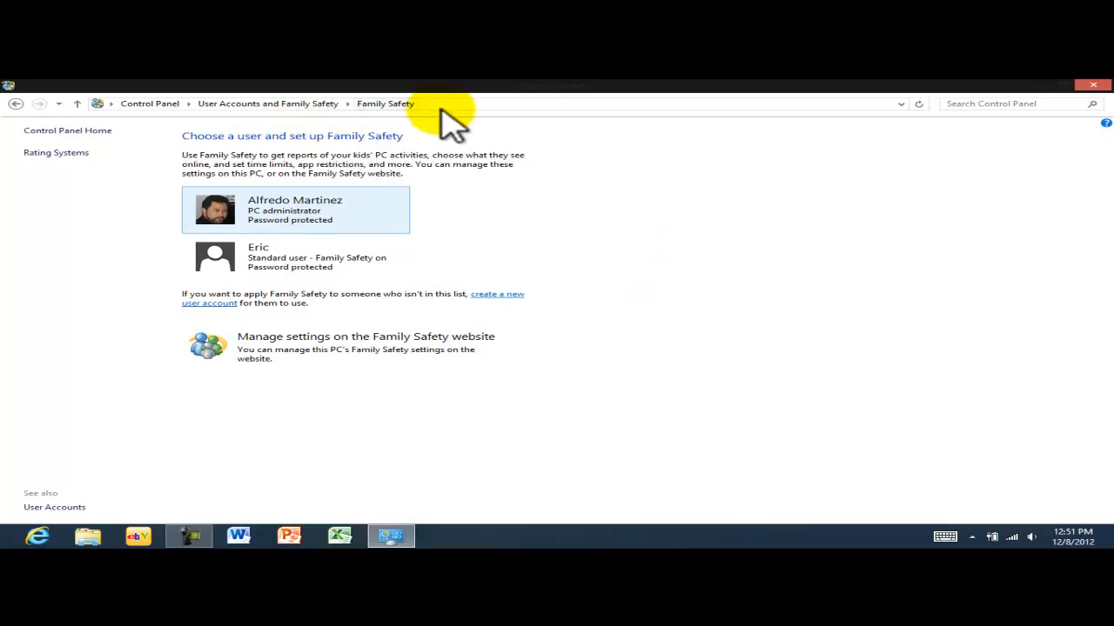
mouse_move(1100, 85)
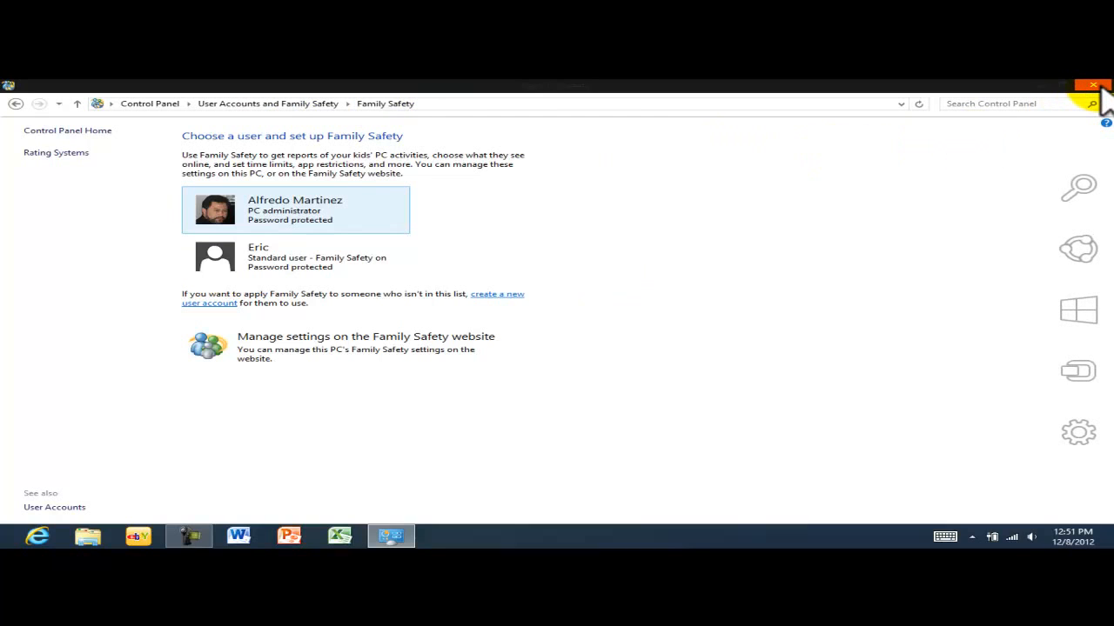
click(1094, 85)
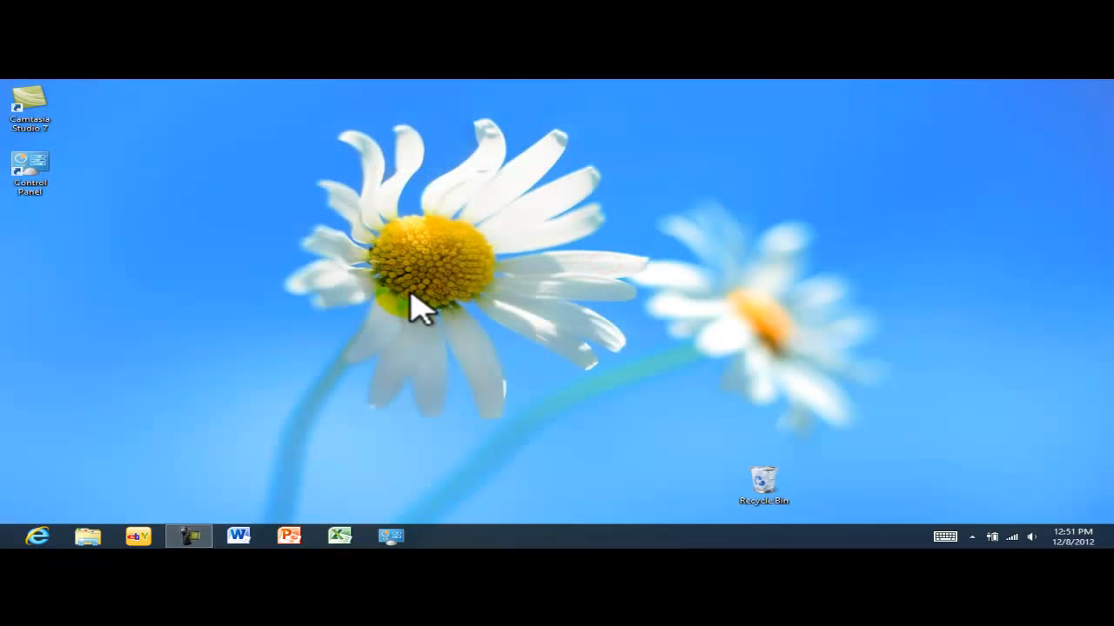
key(super)
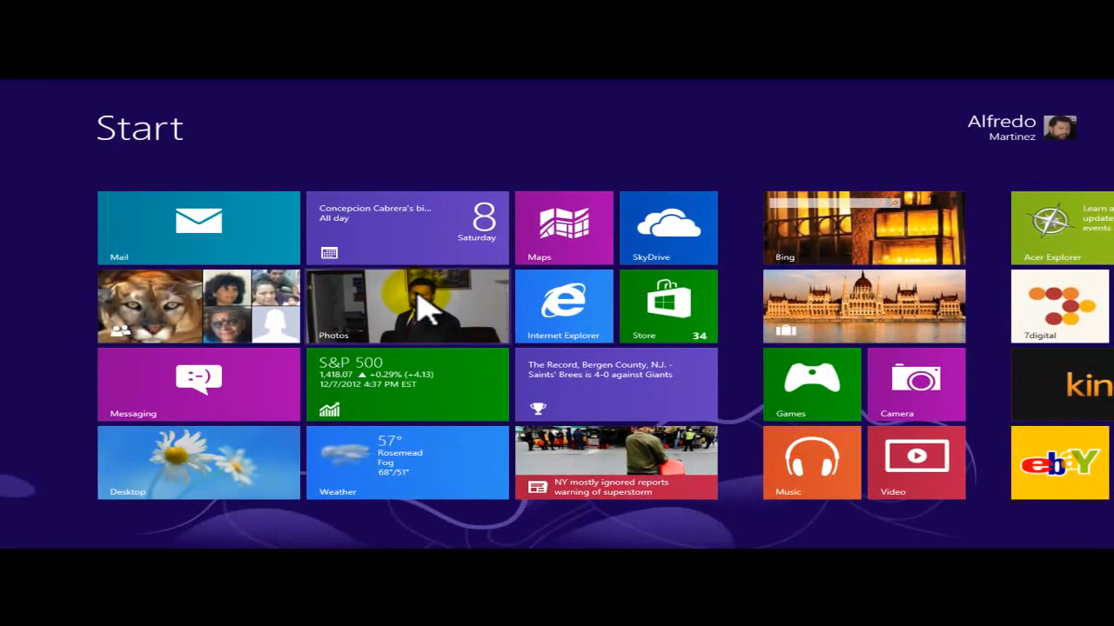